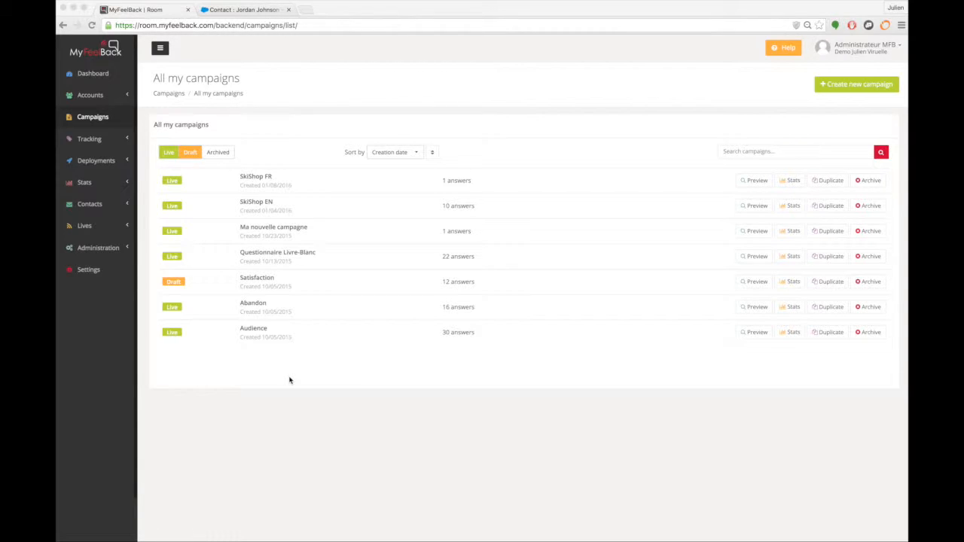
Review the advanced settings of the cart-abandonment checkbox question in the SkiShop EN campaign, then validate them and save the survey.
{"action": "left_click", "coordinate": [252, 207]}
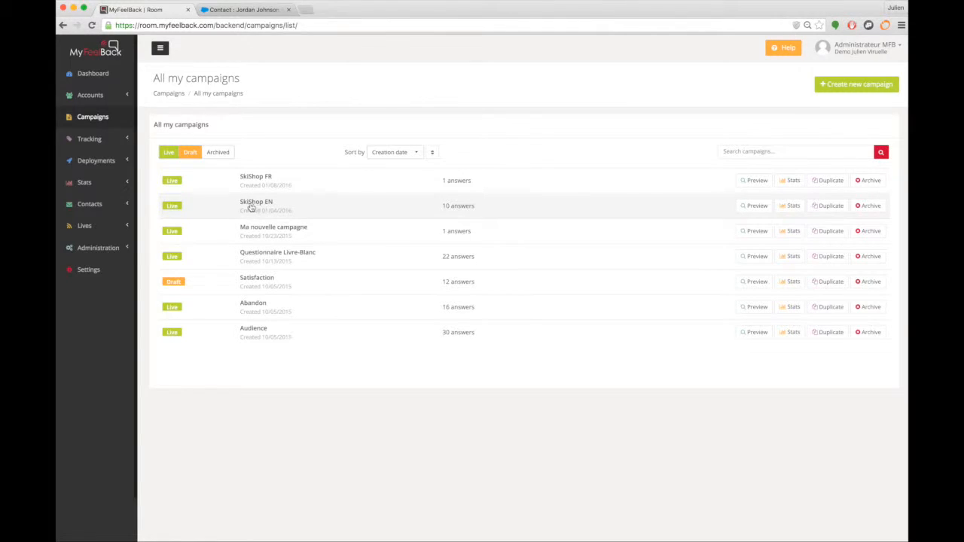
{"action": "left_click", "coordinate": [250, 205]}
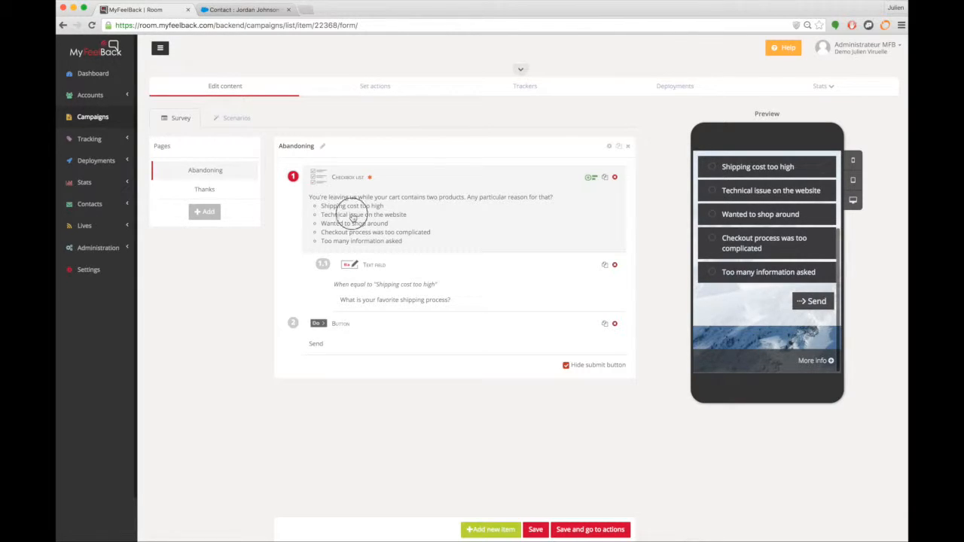
{"action": "left_click", "coordinate": [352, 216]}
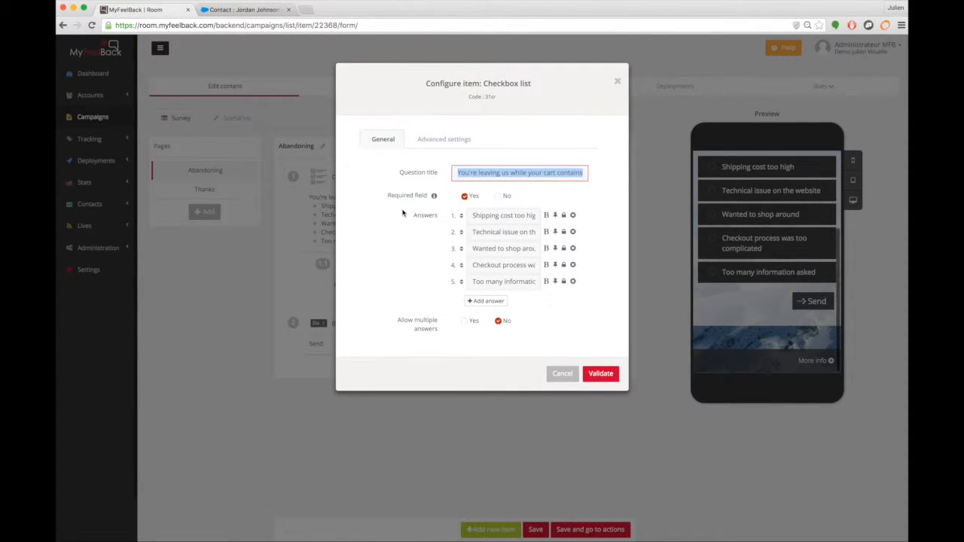
{"action": "left_click", "coordinate": [436, 140]}
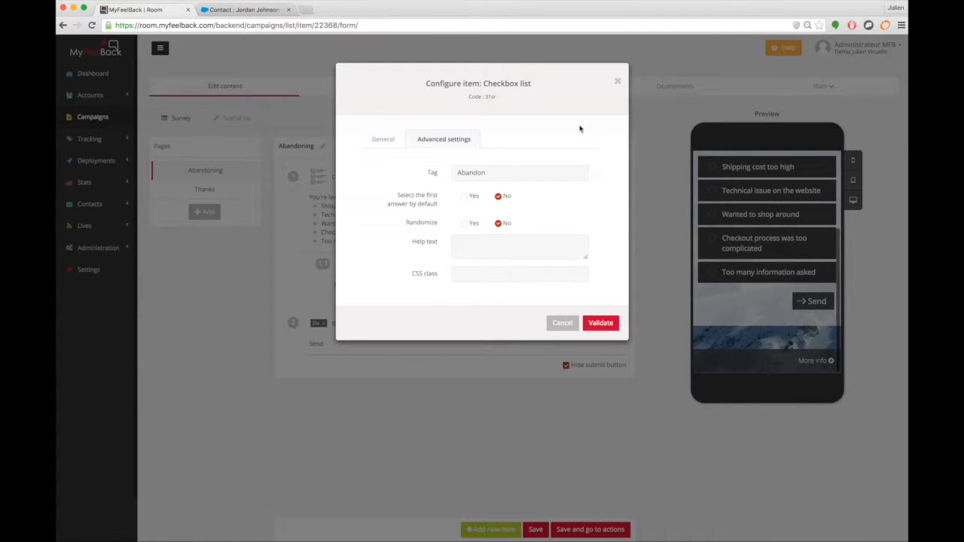
{"action": "left_click", "coordinate": [603, 323]}
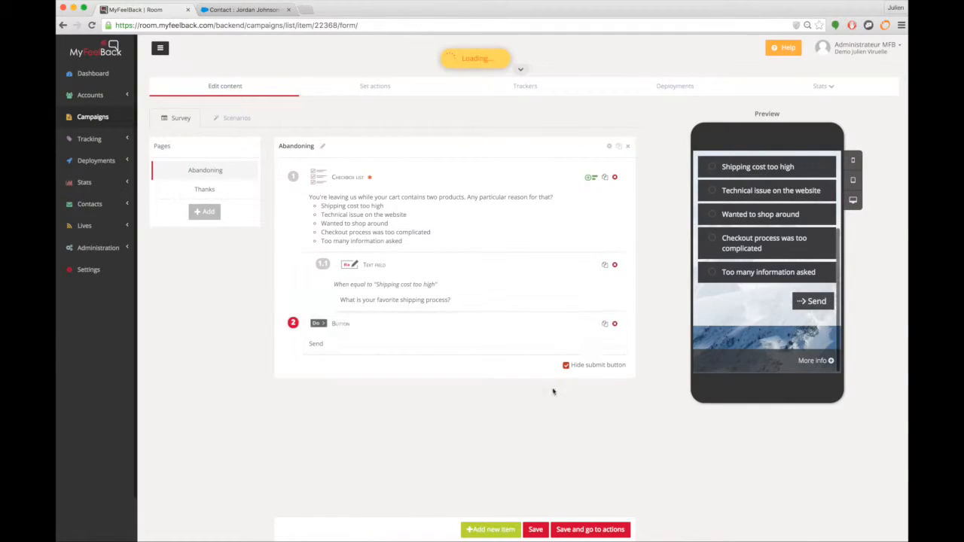
{"action": "left_click", "coordinate": [535, 529]}
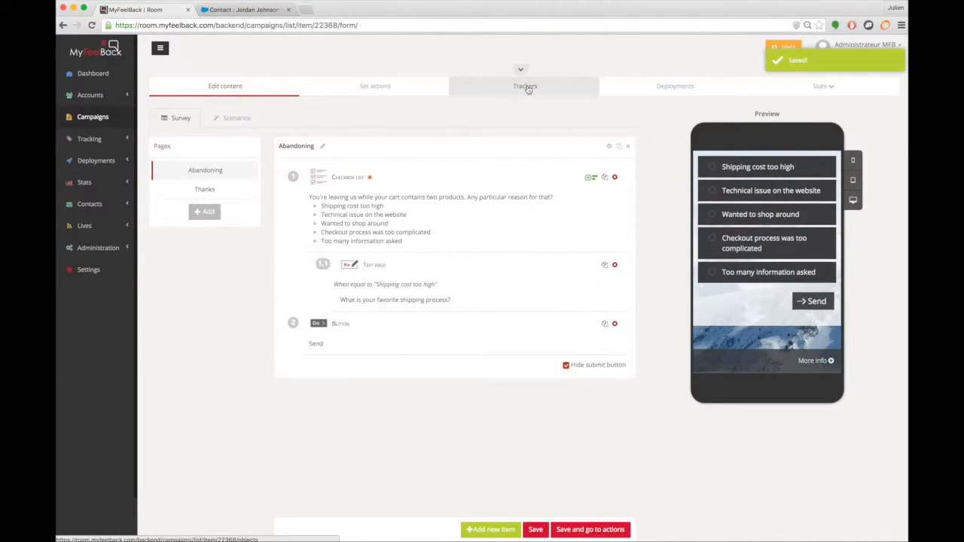
Check the Abandon SkiShop tag tracker attached to the campaign for its email data tracker and save it.
{"action": "left_click", "coordinate": [527, 88]}
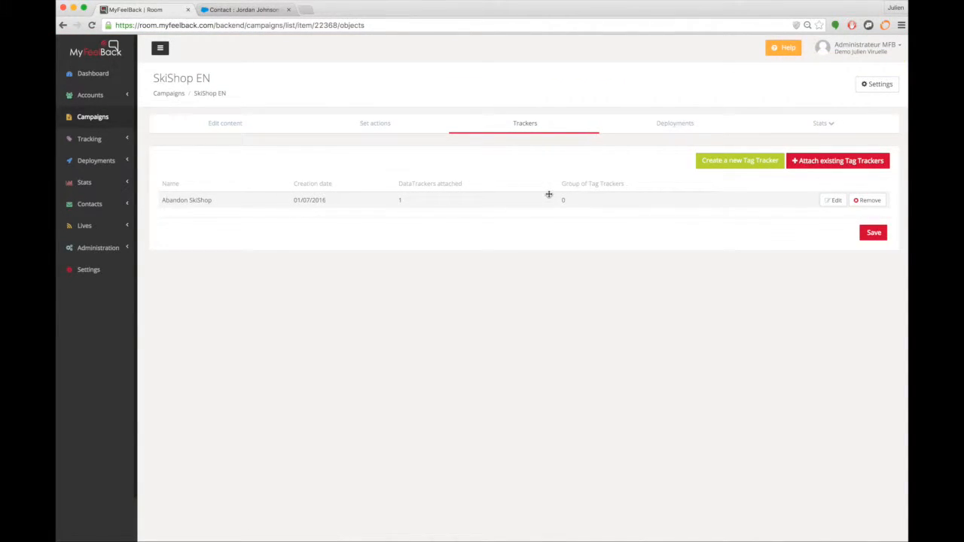
{"action": "left_click", "coordinate": [829, 201]}
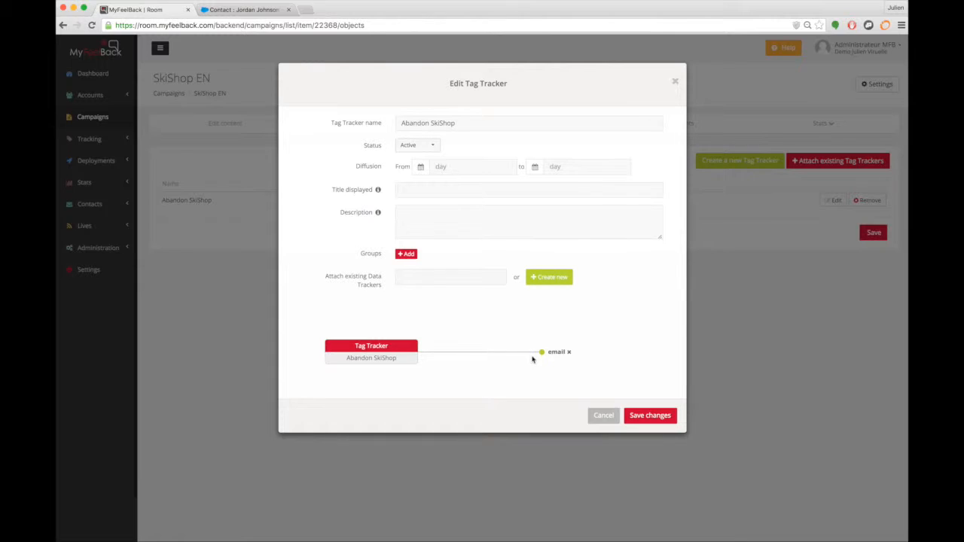
{"action": "left_click", "coordinate": [640, 417]}
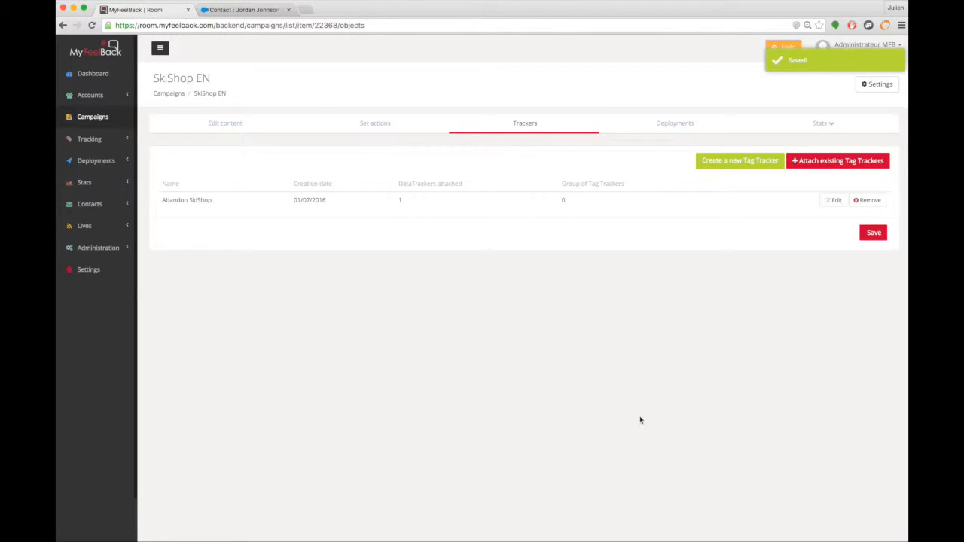
Connect the account to Salesforce through the CRM settings.
{"action": "left_click", "coordinate": [89, 272]}
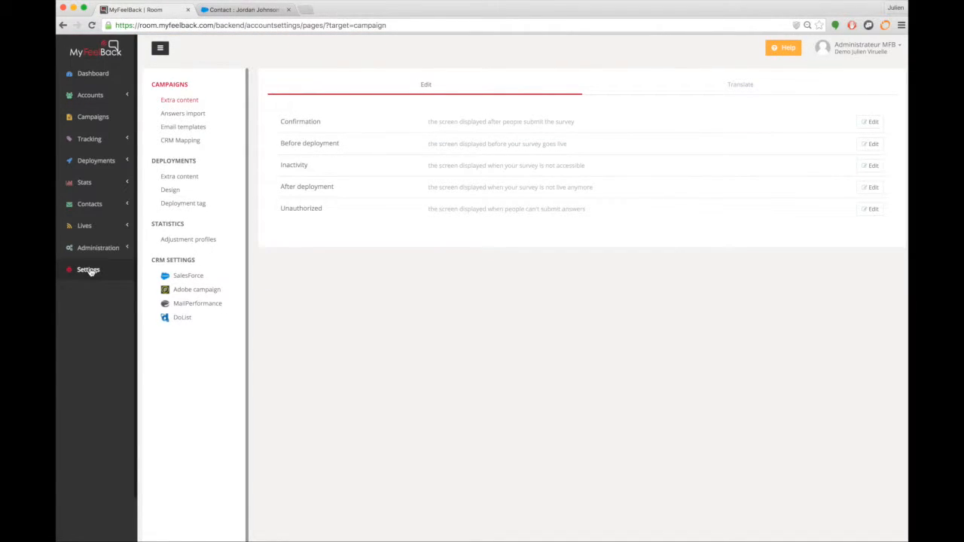
{"action": "left_click", "coordinate": [192, 281]}
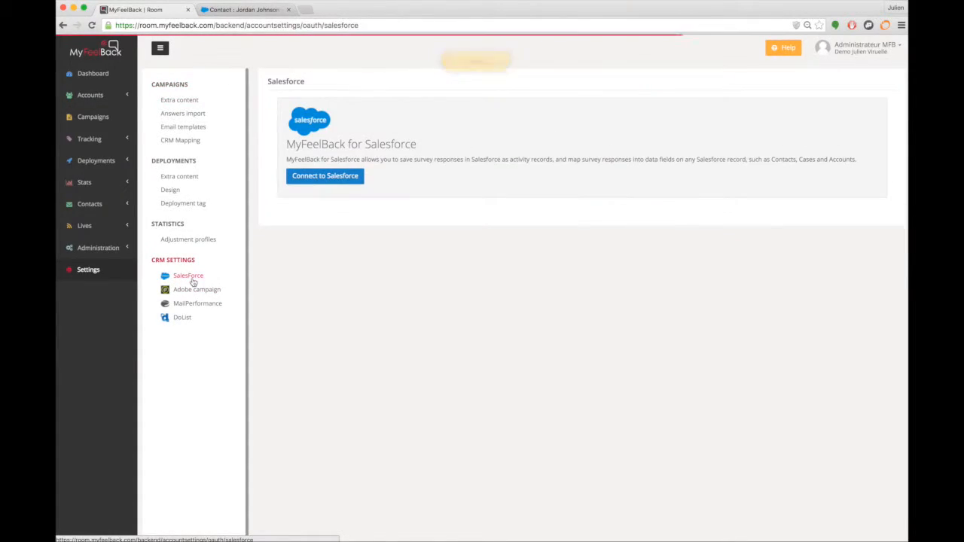
{"action": "left_click", "coordinate": [326, 176]}
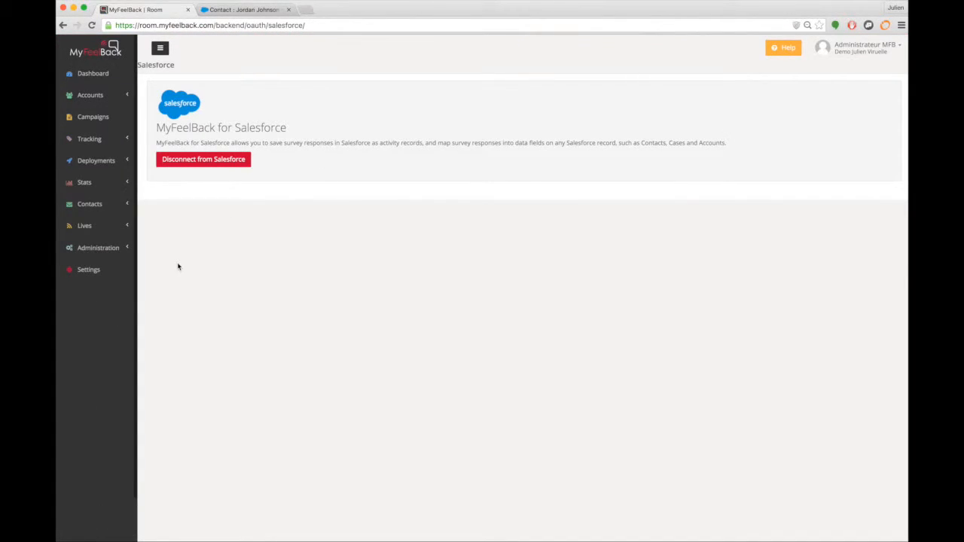
Add a CRM mapping for Salesforce and name it "Mapping Abandon".
{"action": "left_click", "coordinate": [95, 270]}
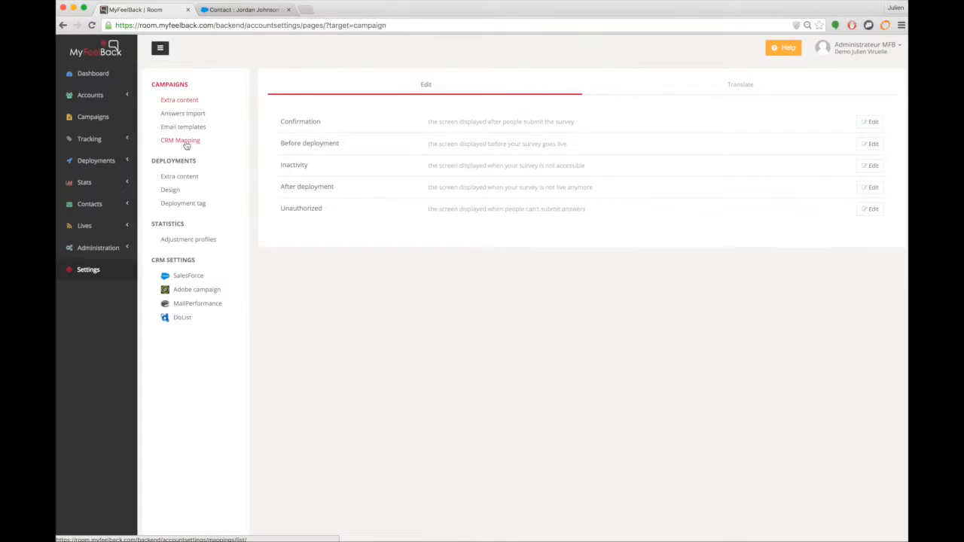
{"action": "left_click", "coordinate": [185, 143]}
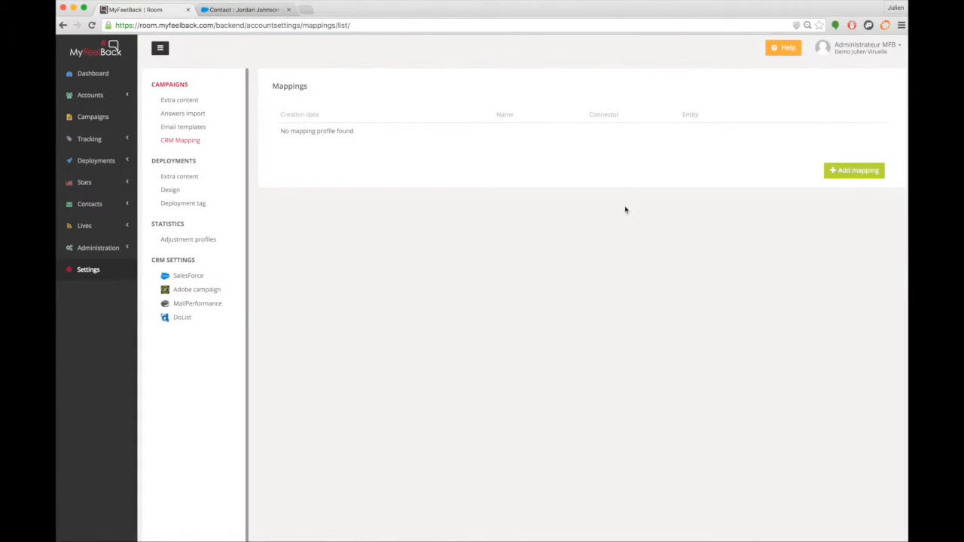
{"action": "left_click", "coordinate": [856, 171]}
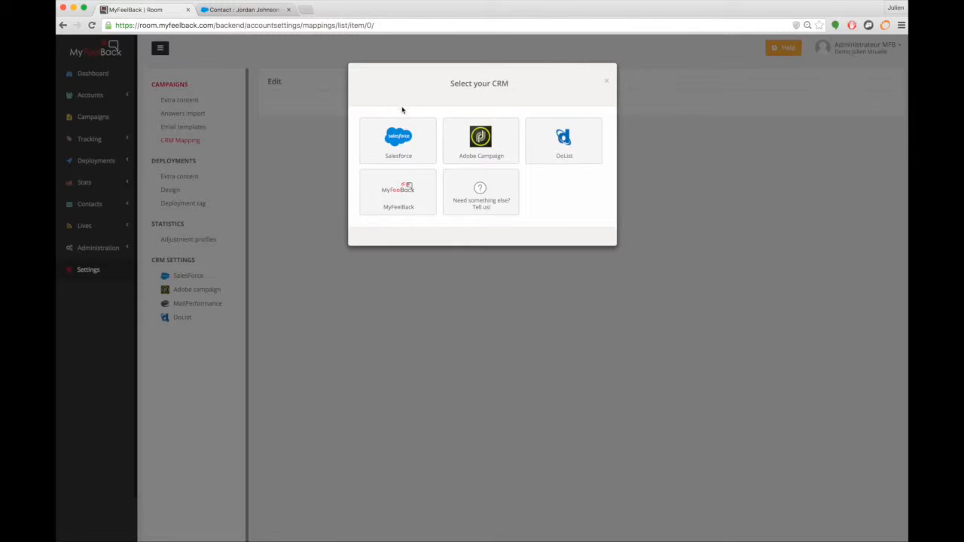
{"action": "left_click", "coordinate": [394, 144]}
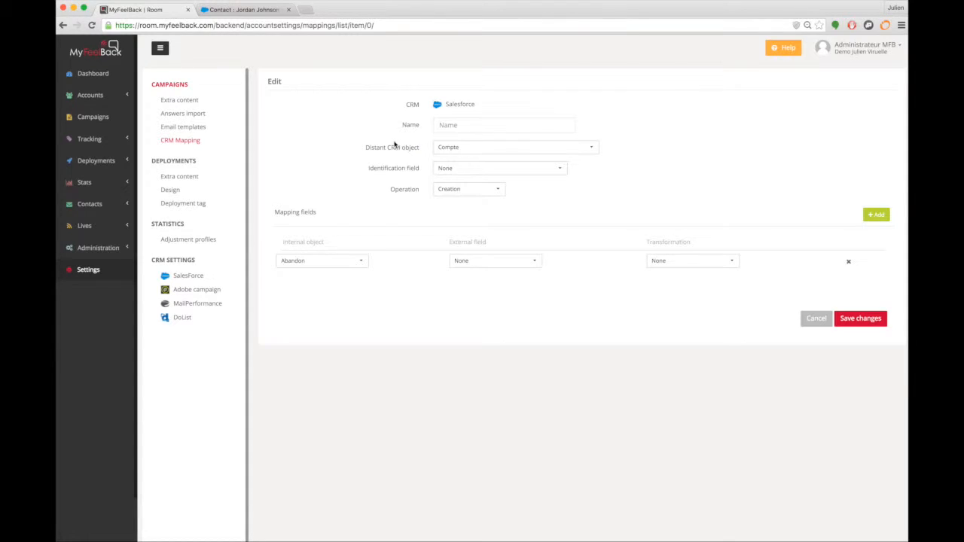
{"action": "left_click", "coordinate": [463, 127]}
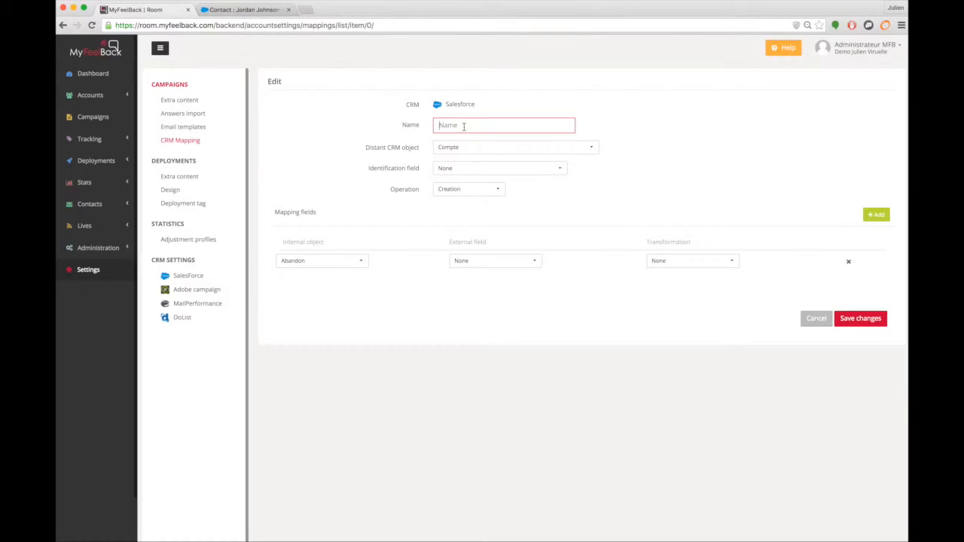
{"action": "type", "text": "Mapping"}
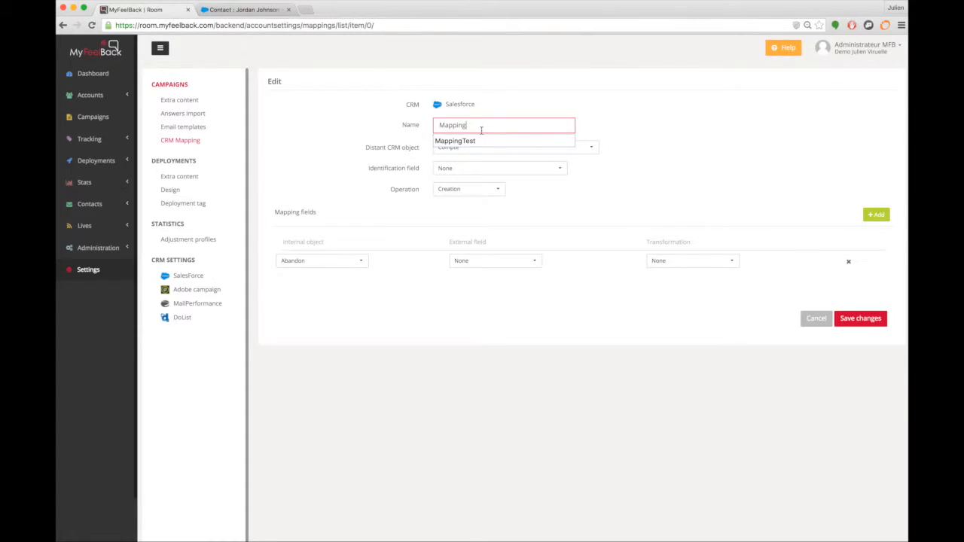
{"action": "type", "text": " Abandon"}
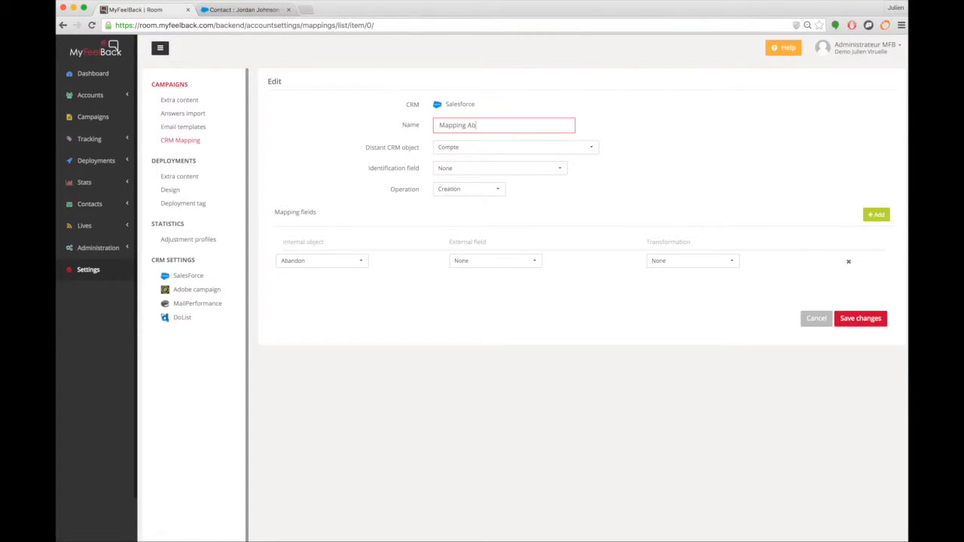
Set the mapping's distant CRM object to Contact.
{"action": "left_click", "coordinate": [475, 147]}
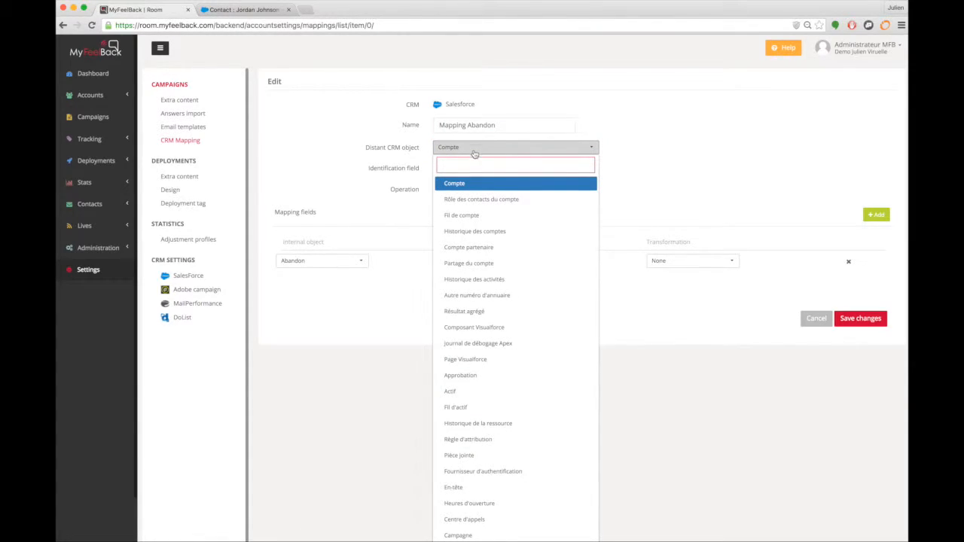
{"action": "scroll", "coordinate": [487, 247], "scroll_direction": "down", "scroll_amount": 5}
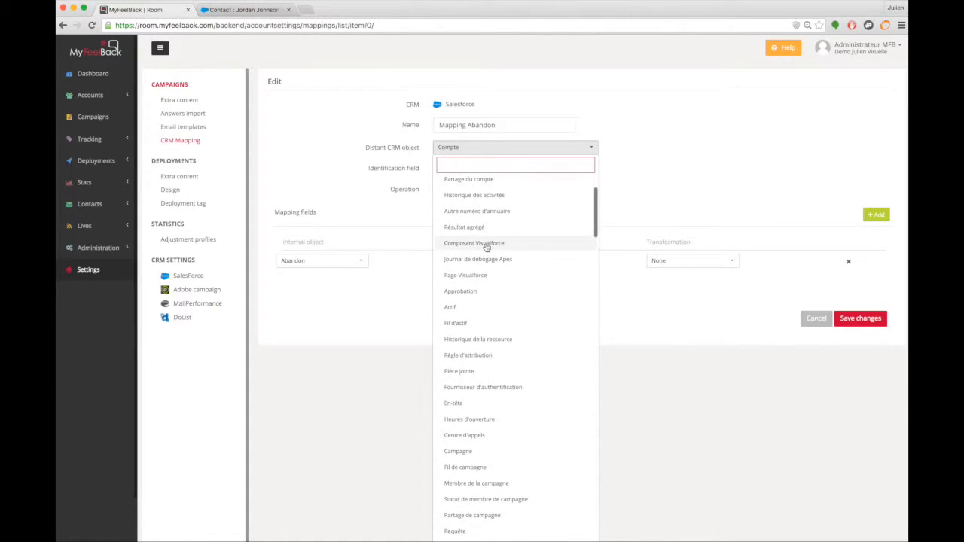
{"action": "scroll", "coordinate": [486, 247], "scroll_direction": "down", "scroll_amount": 10}
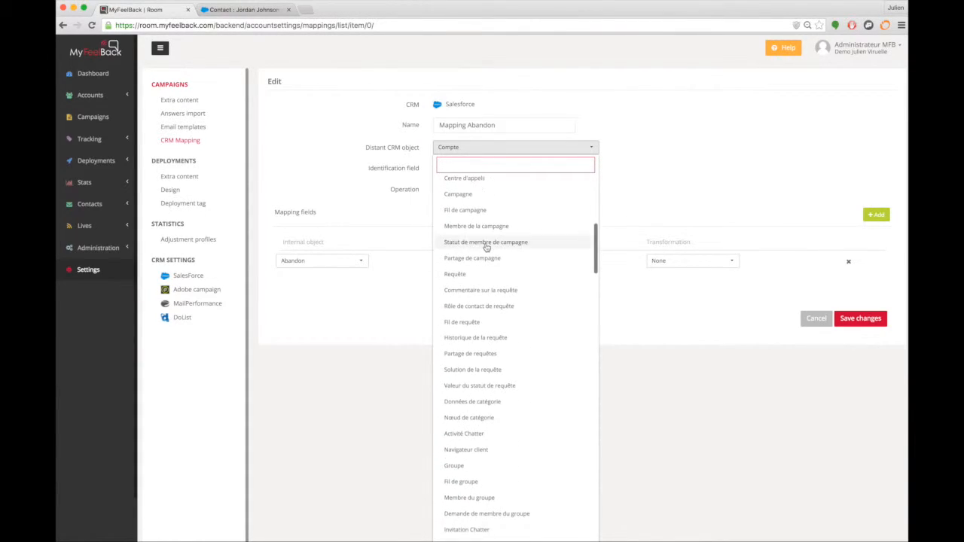
{"action": "scroll", "coordinate": [486, 247], "scroll_direction": "down", "scroll_amount": 8}
{"action": "scroll", "coordinate": [486, 247], "scroll_direction": "down", "scroll_amount": 3}
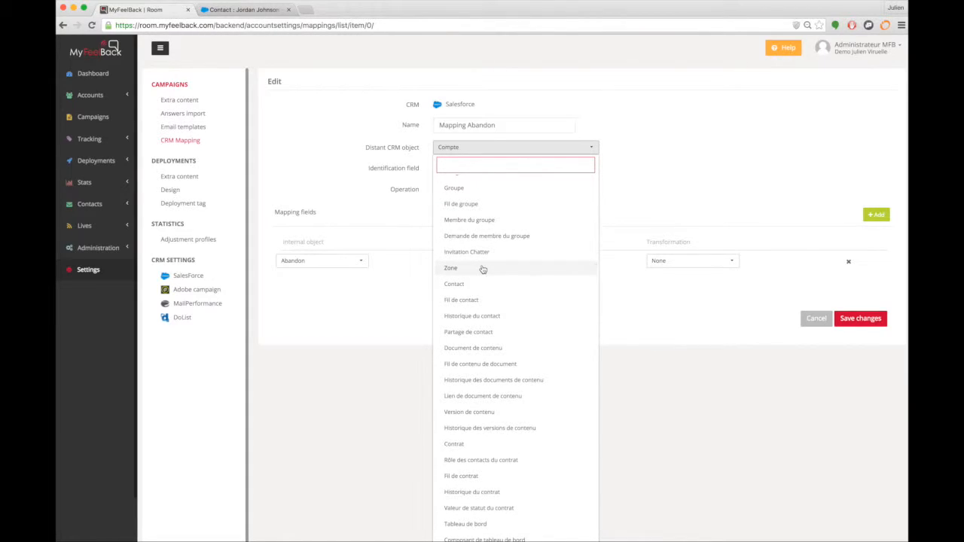
{"action": "left_click", "coordinate": [472, 286]}
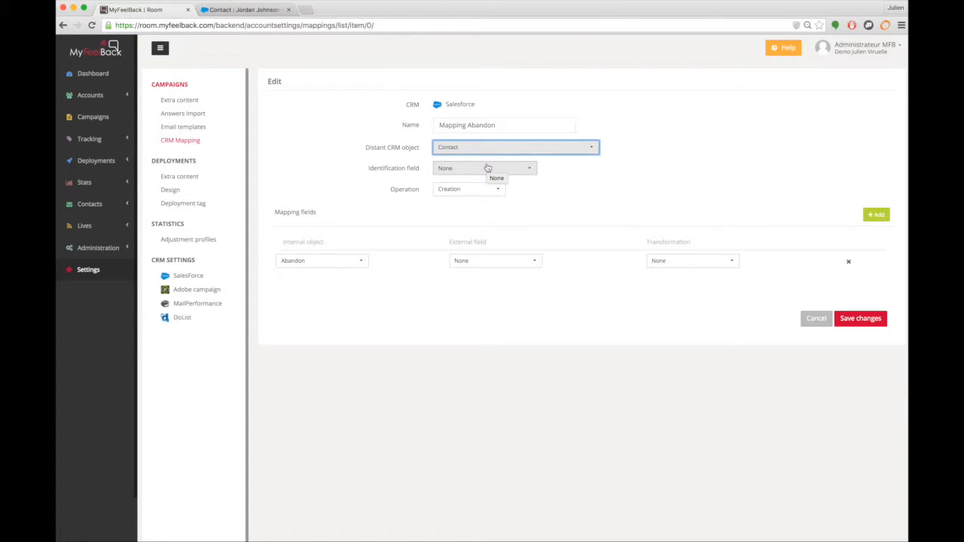
Use Adresse e-mail as the mapping's identification field and set the operation to Creation or Update.
{"action": "left_click", "coordinate": [480, 171]}
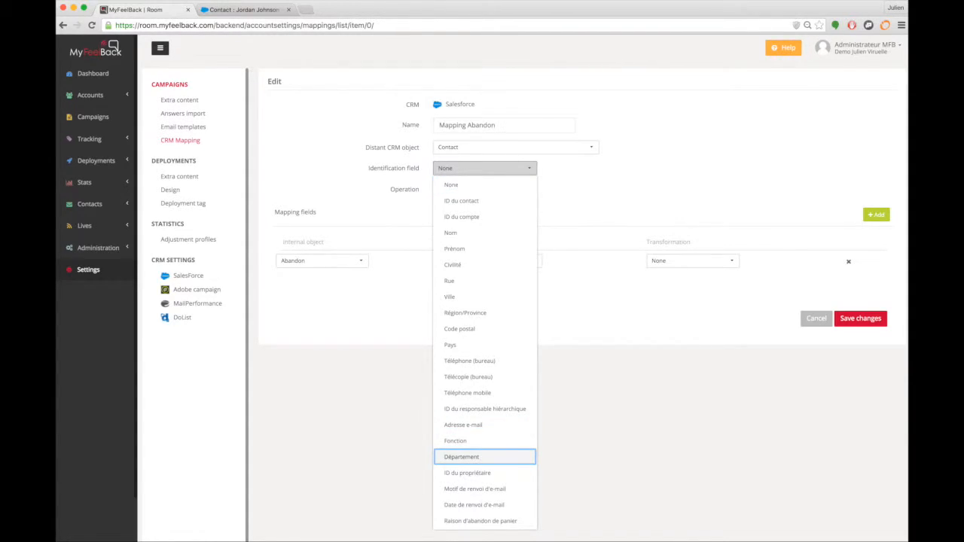
{"action": "left_click", "coordinate": [461, 425]}
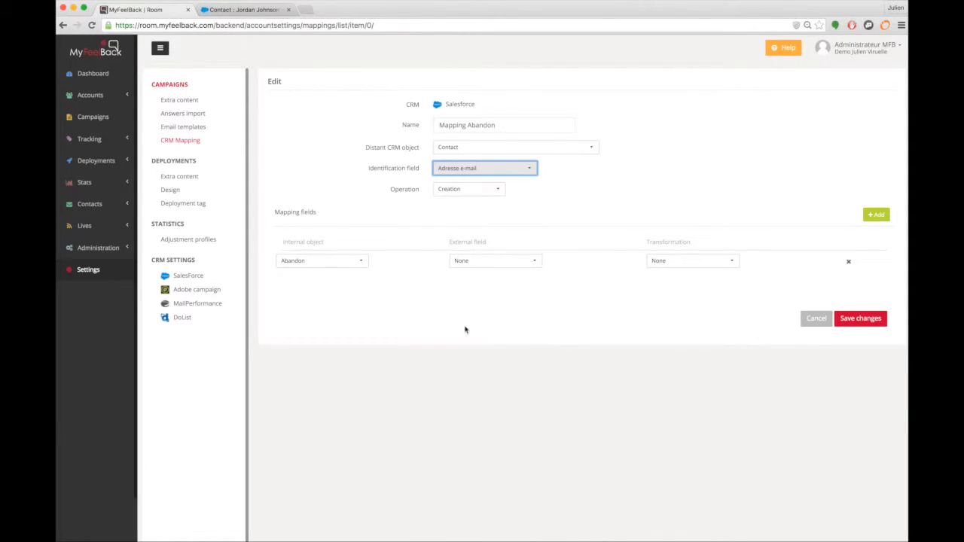
{"action": "left_click", "coordinate": [466, 191]}
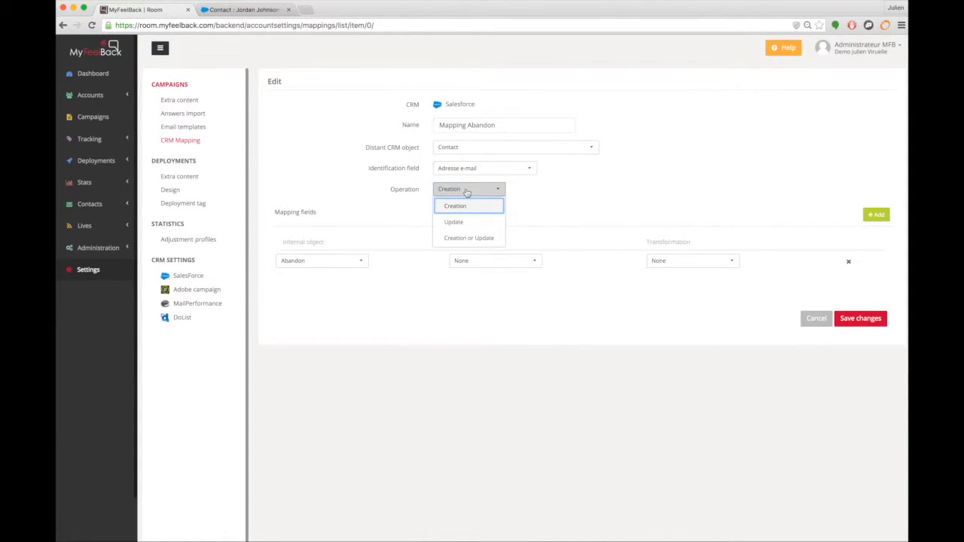
{"action": "left_click", "coordinate": [489, 238]}
{"action": "left_click", "coordinate": [489, 239]}
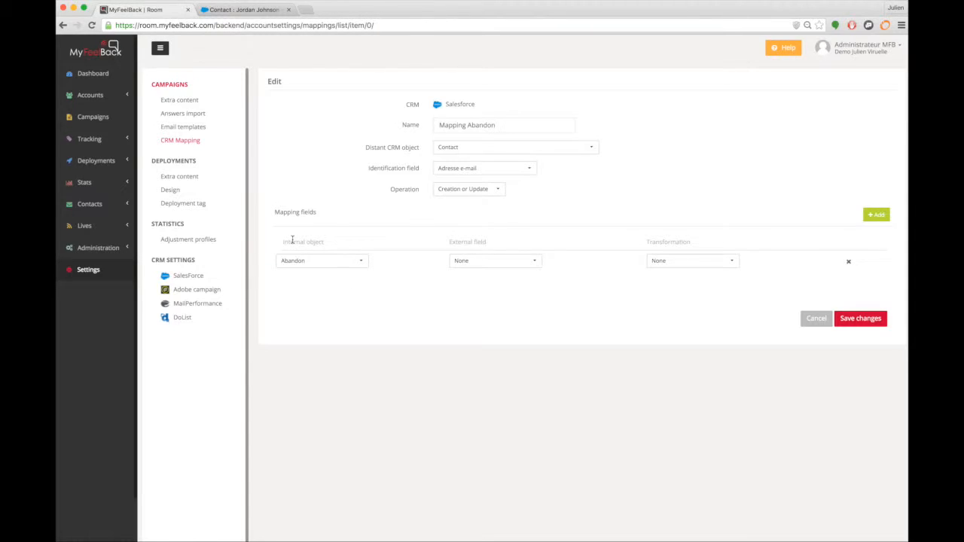
Map the second Abandon internal name to the external field Raison d'abandon de panier in the first mapping row.
{"action": "left_click", "coordinate": [313, 259]}
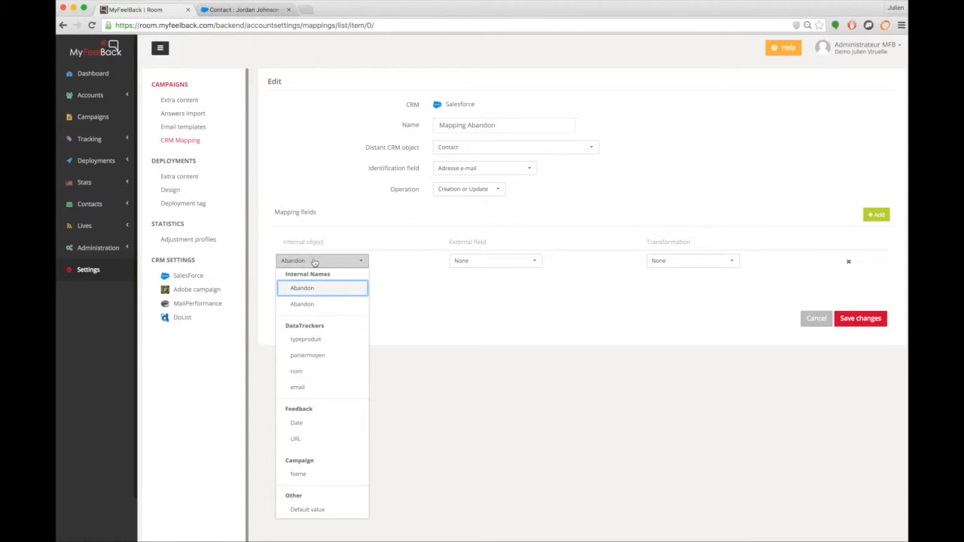
{"action": "left_click", "coordinate": [303, 305]}
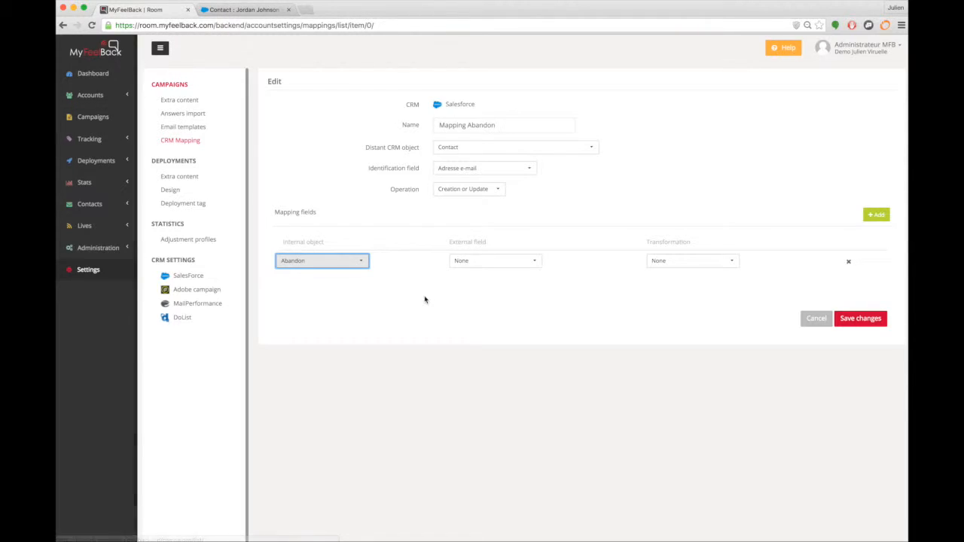
{"action": "left_click", "coordinate": [496, 261]}
{"action": "scroll", "coordinate": [508, 323], "scroll_direction": "down", "scroll_amount": 2}
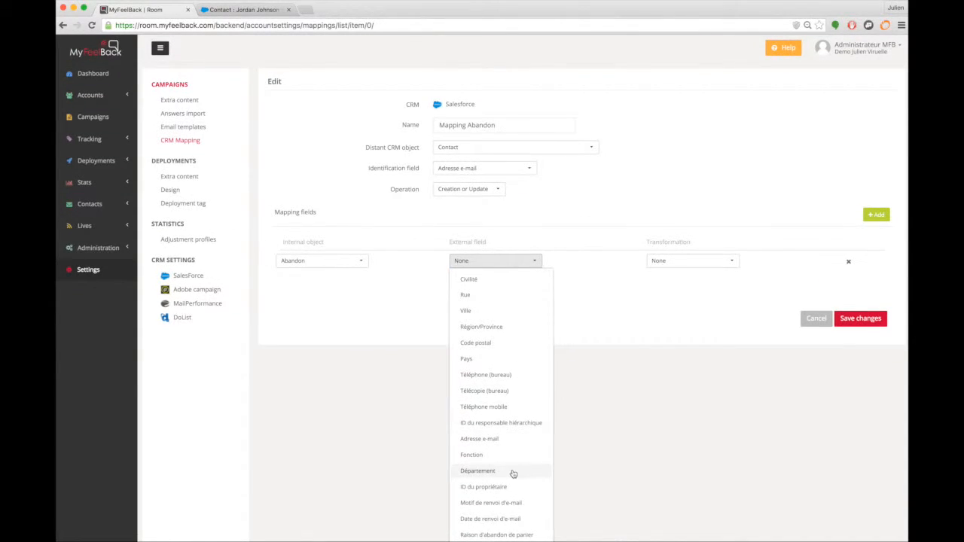
{"action": "left_click", "coordinate": [500, 535]}
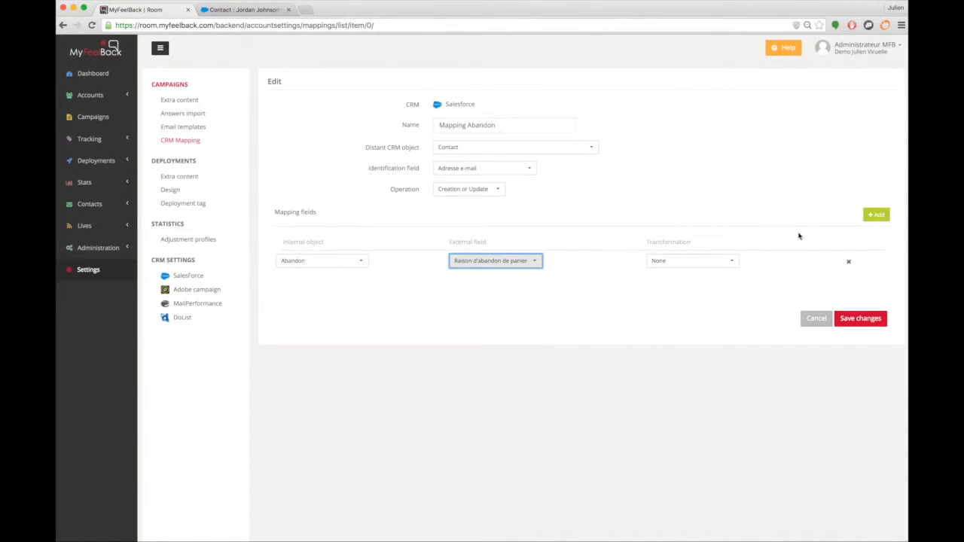
Add a second mapping row linking the email DataTracker to the external field Adresse e-mail, and save the mapping.
{"action": "left_click", "coordinate": [876, 217]}
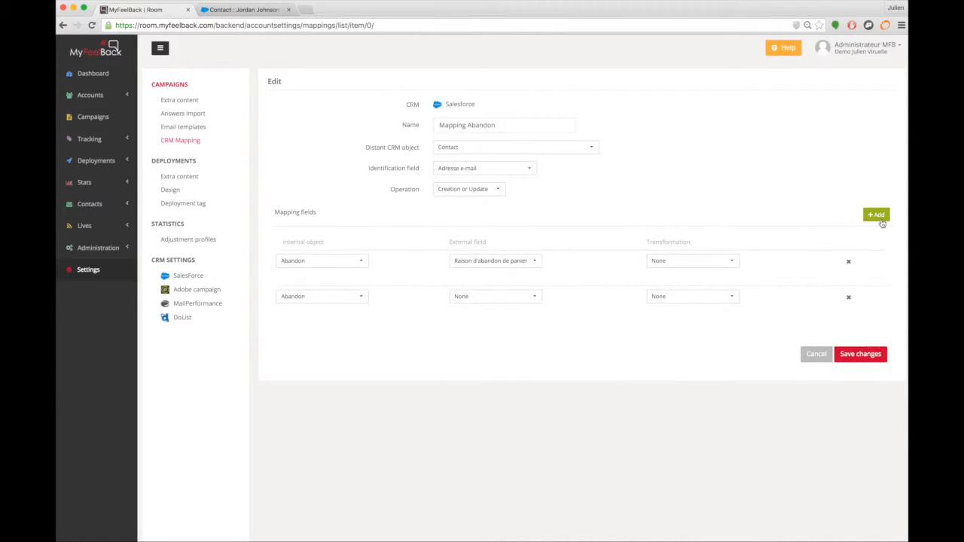
{"action": "left_click", "coordinate": [358, 299]}
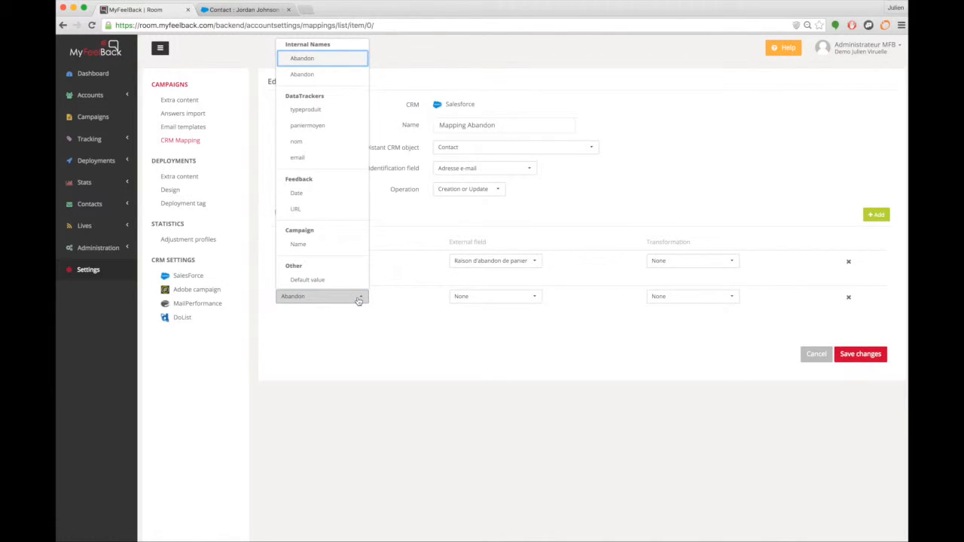
{"action": "left_click", "coordinate": [314, 163]}
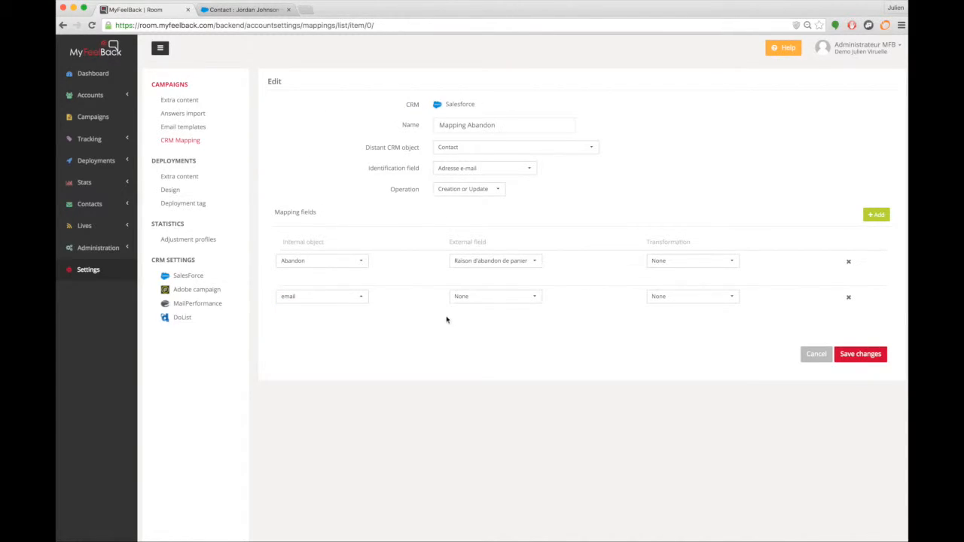
{"action": "left_click", "coordinate": [488, 298]}
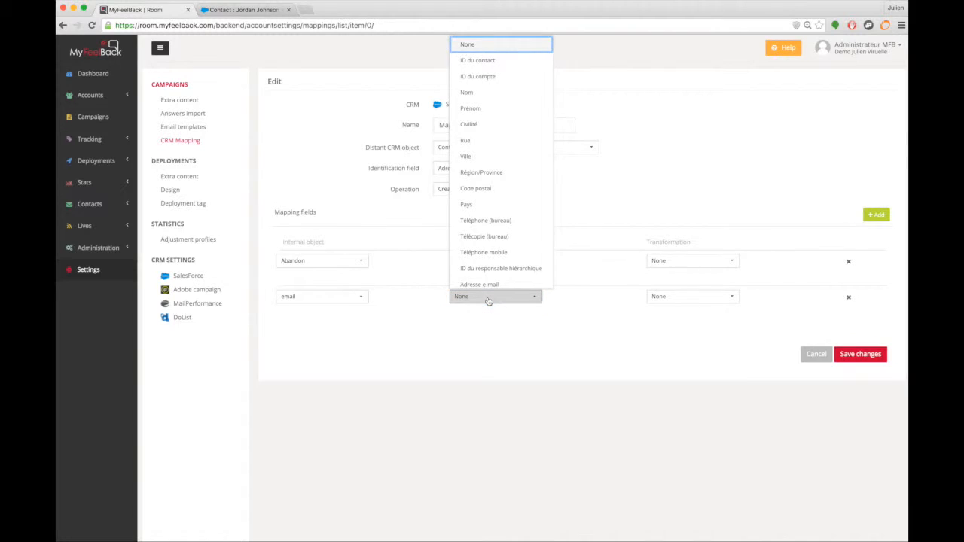
{"action": "left_click", "coordinate": [487, 285]}
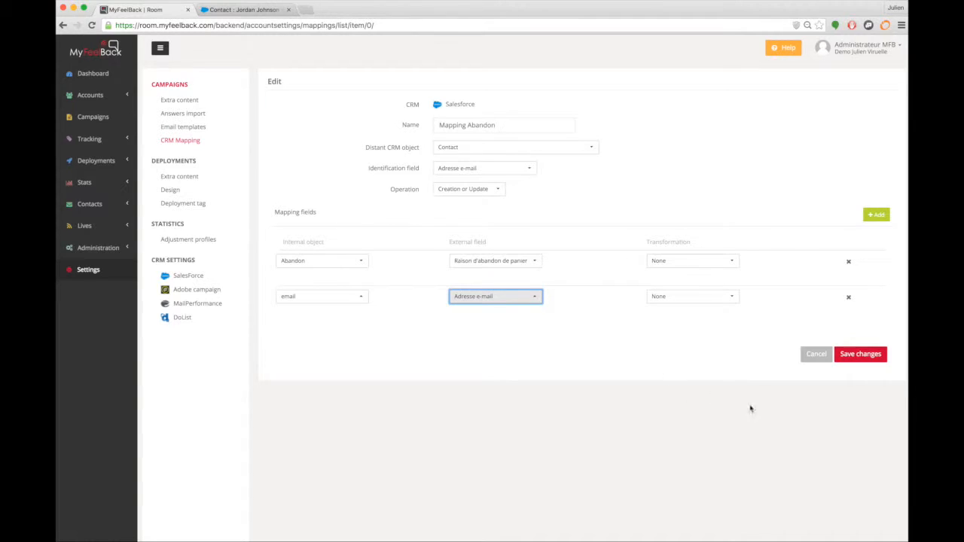
{"action": "left_click", "coordinate": [861, 354]}
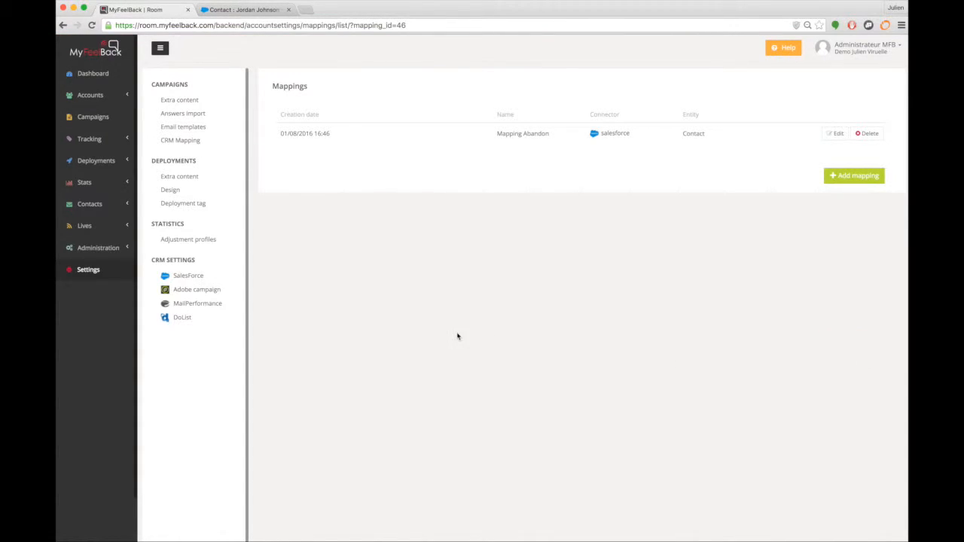
Open the action scenarios of the SkiShop EN campaign and name the scenario "Abandon SkiShop".
{"action": "left_click", "coordinate": [93, 118]}
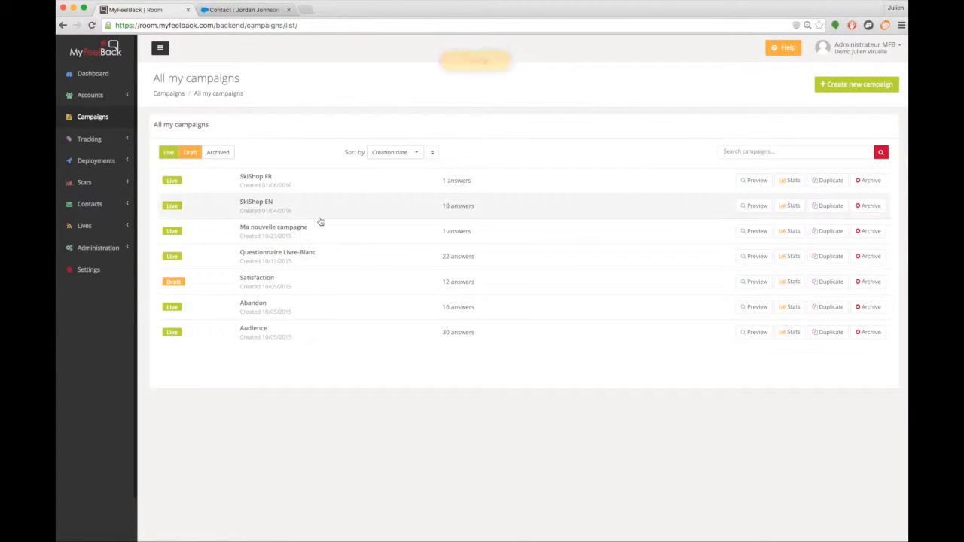
{"action": "left_click", "coordinate": [289, 212]}
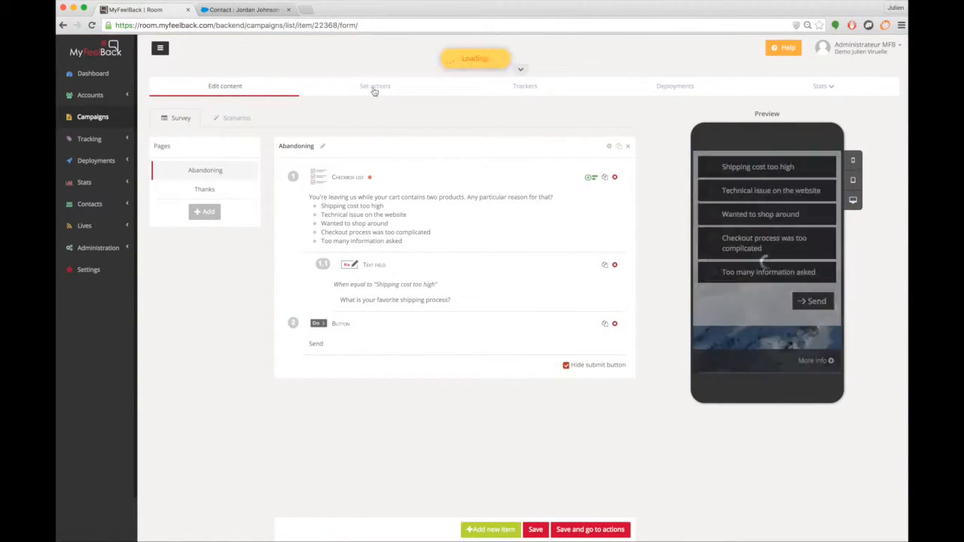
{"action": "left_click", "coordinate": [374, 89]}
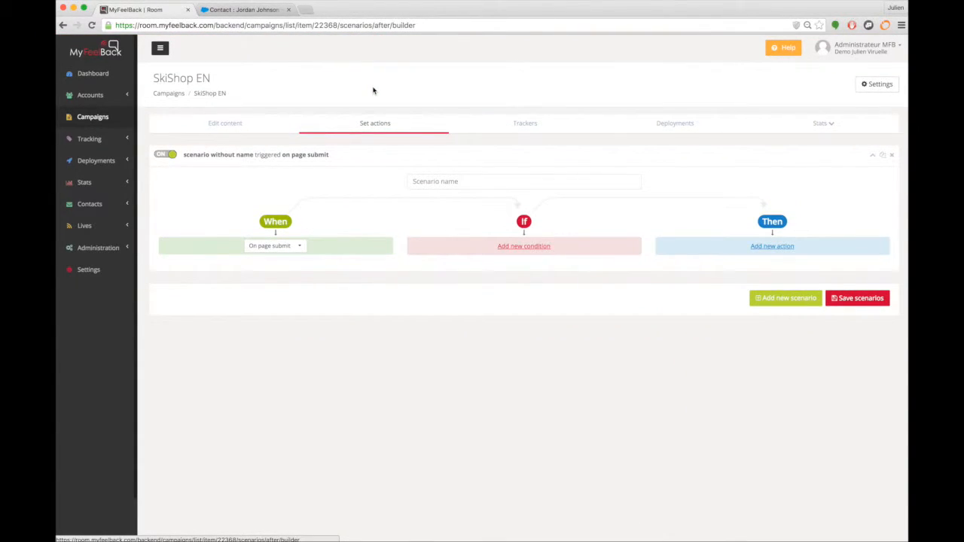
{"action": "left_click", "coordinate": [435, 181]}
{"action": "type", "text": "Abandon SkiShop"}
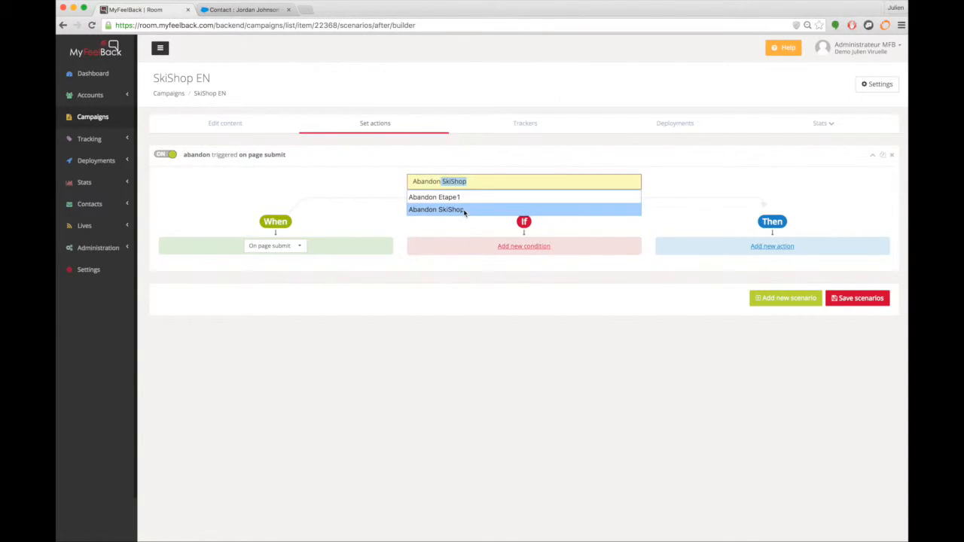
{"action": "left_click", "coordinate": [462, 211]}
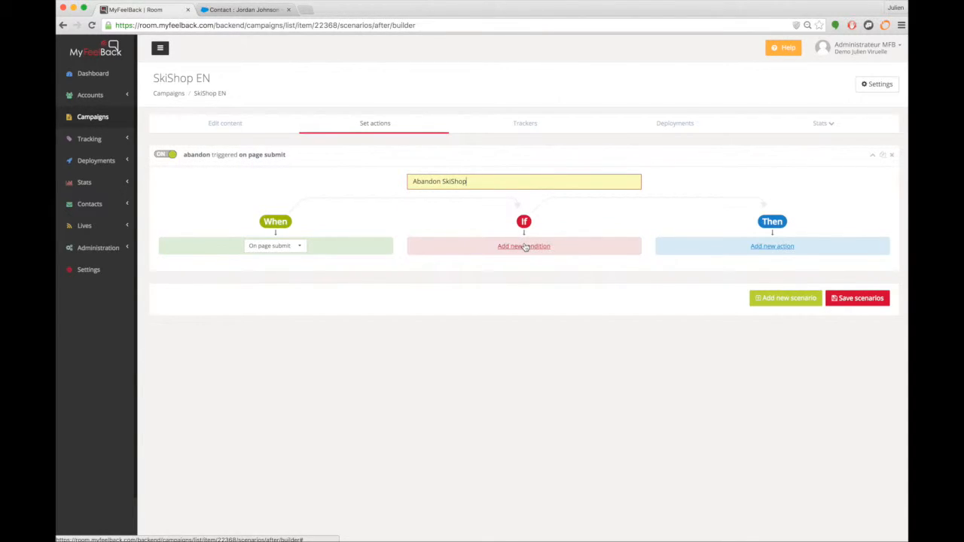
Add a Page condition to the scenario that requires the page to be equal to "Abandoning".
{"action": "left_click", "coordinate": [524, 247]}
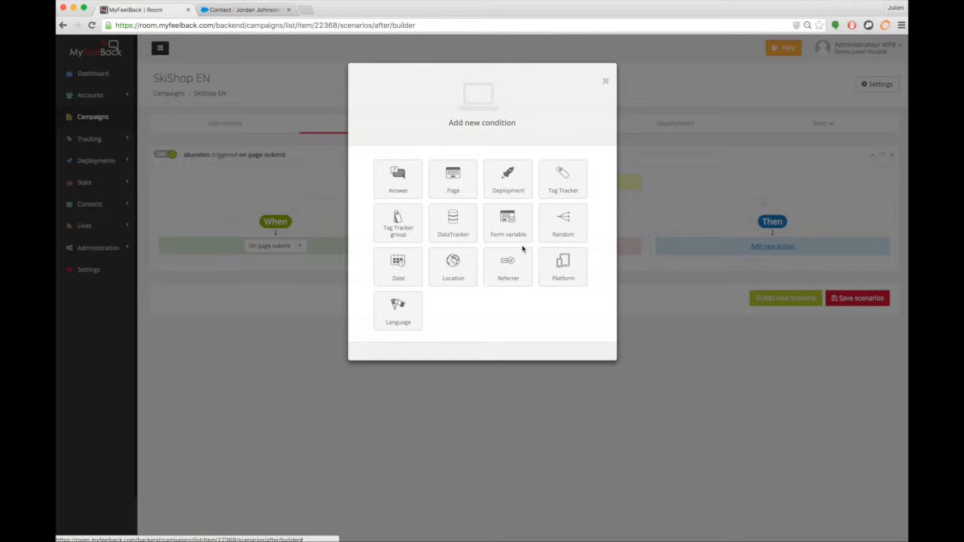
{"action": "left_click", "coordinate": [451, 179]}
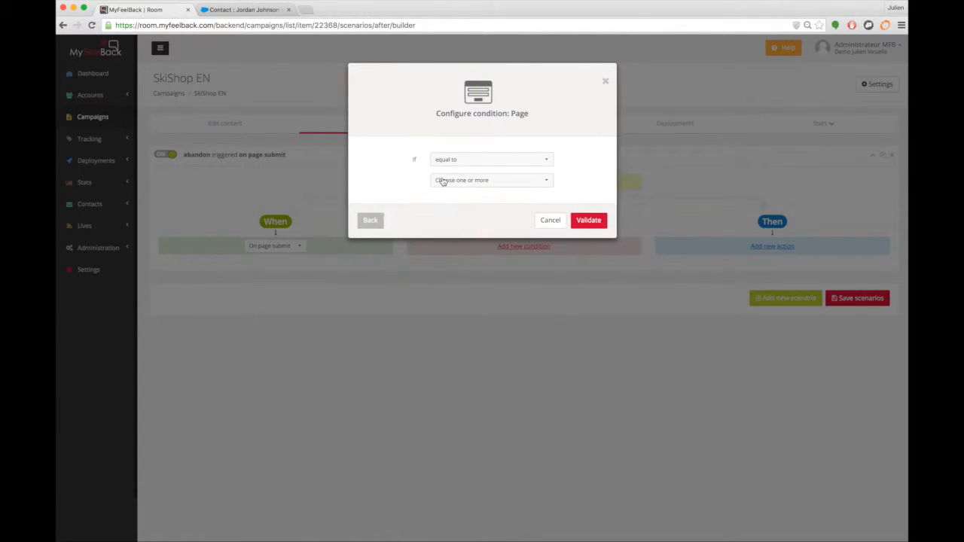
{"action": "left_click", "coordinate": [492, 181]}
{"action": "left_click", "coordinate": [469, 218]}
{"action": "left_click", "coordinate": [593, 229]}
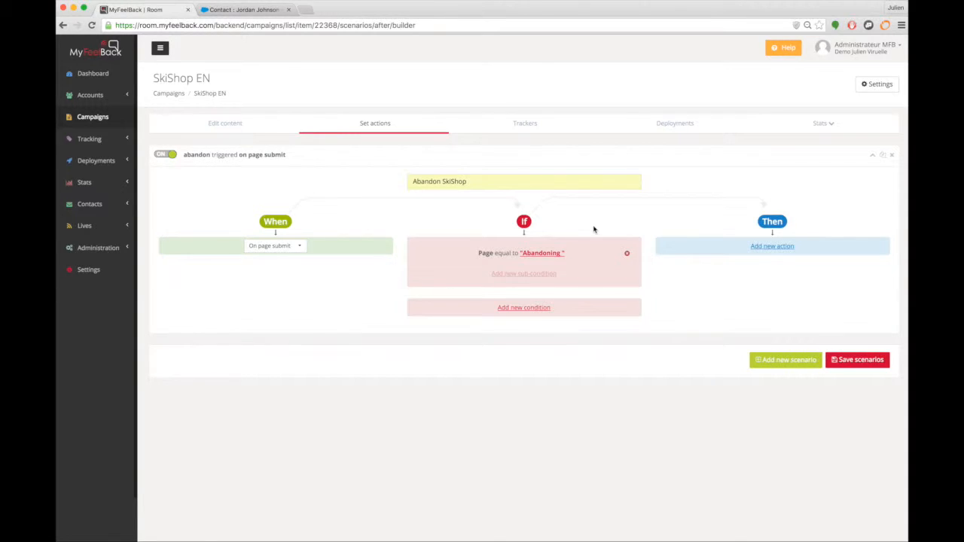
Add a Feed a CRM action using Mapping Abandon to the scenario and save the scenarios.
{"action": "left_click", "coordinate": [781, 250]}
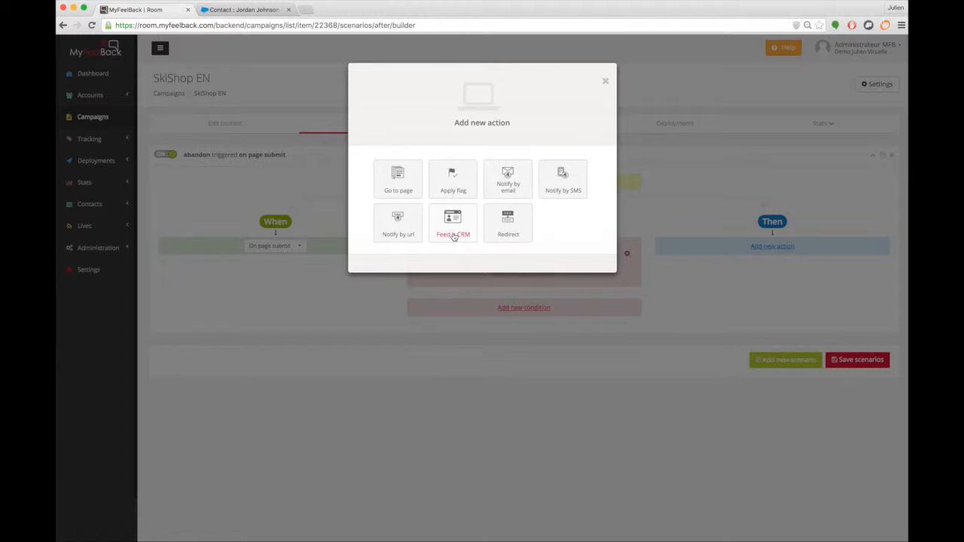
{"action": "left_click", "coordinate": [454, 235]}
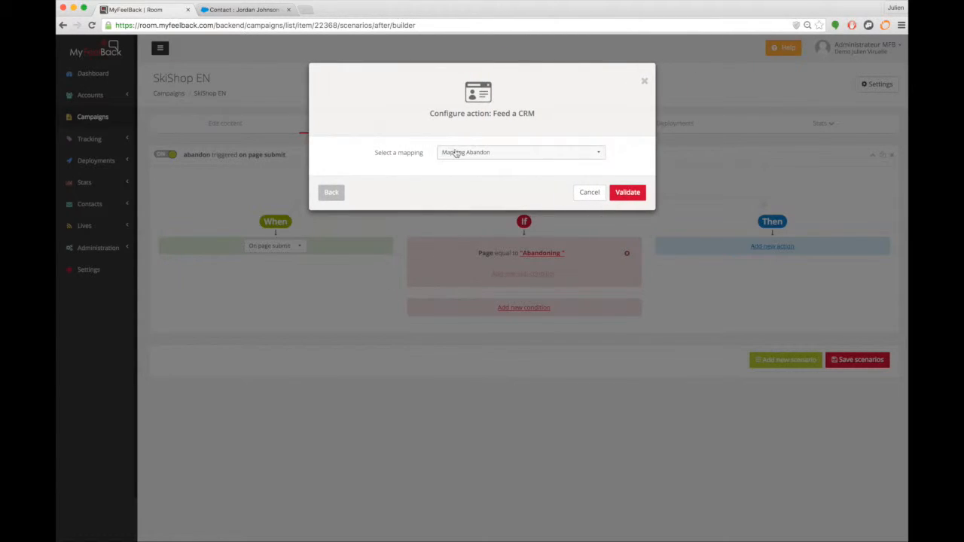
{"action": "left_click", "coordinate": [455, 154]}
{"action": "left_click", "coordinate": [478, 168]}
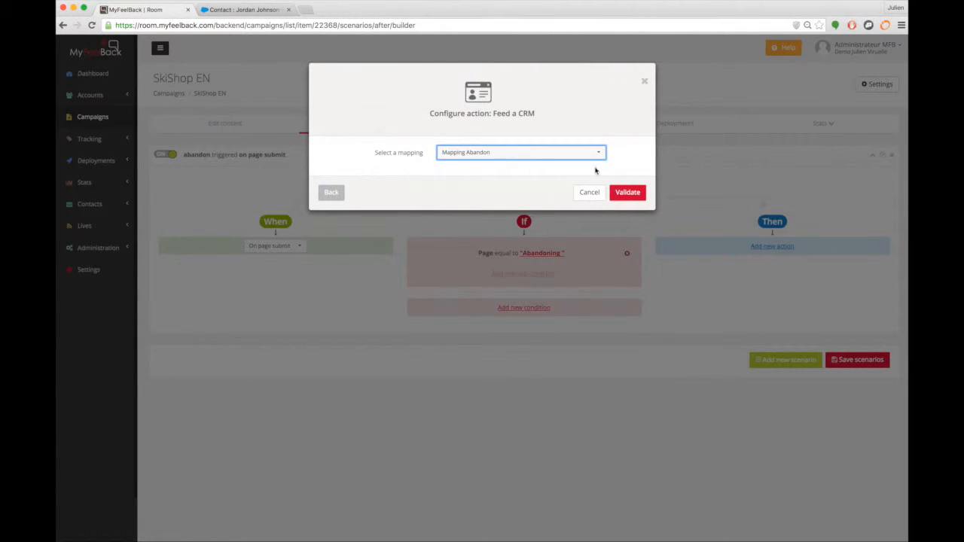
{"action": "left_click", "coordinate": [627, 193]}
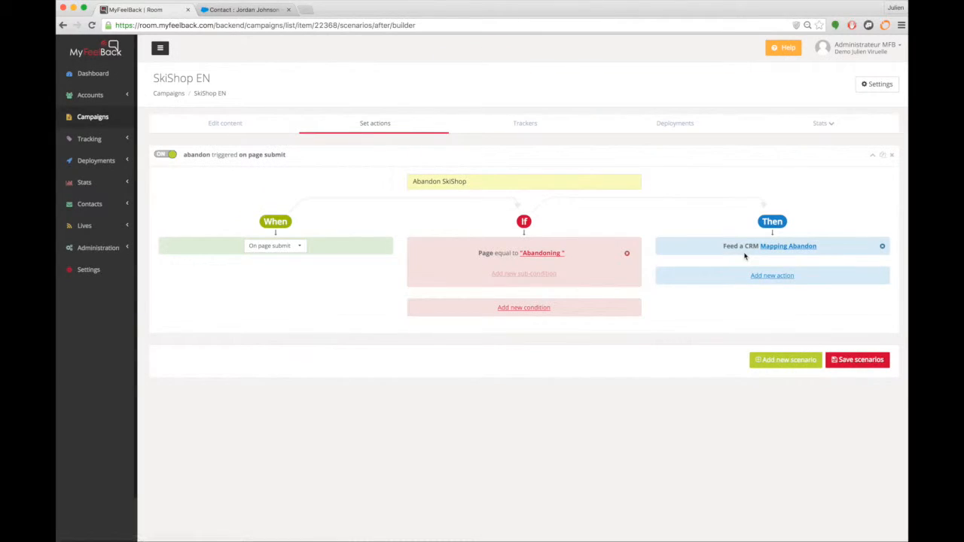
{"action": "left_click", "coordinate": [855, 359]}
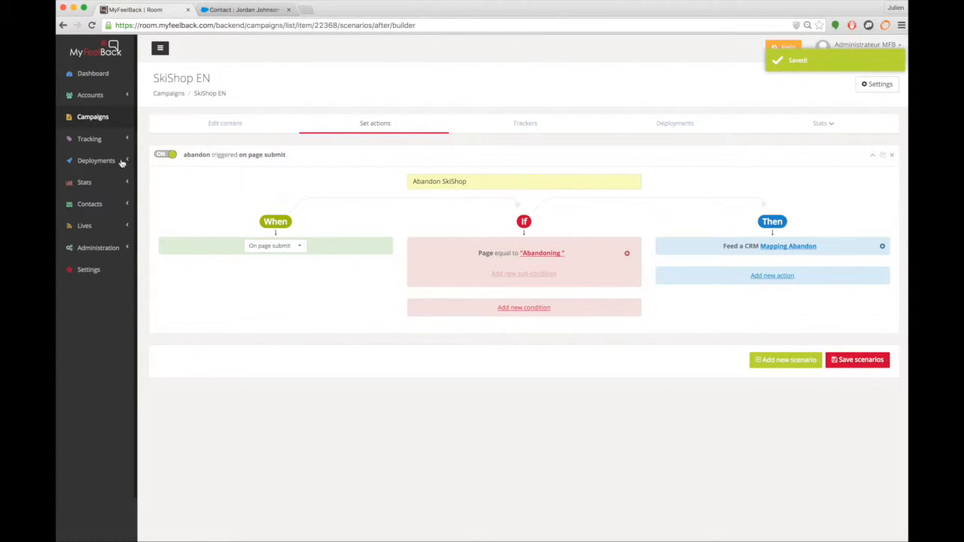
Open the SkiShop EN deployment from the list of all deployments.
{"action": "left_click", "coordinate": [85, 163]}
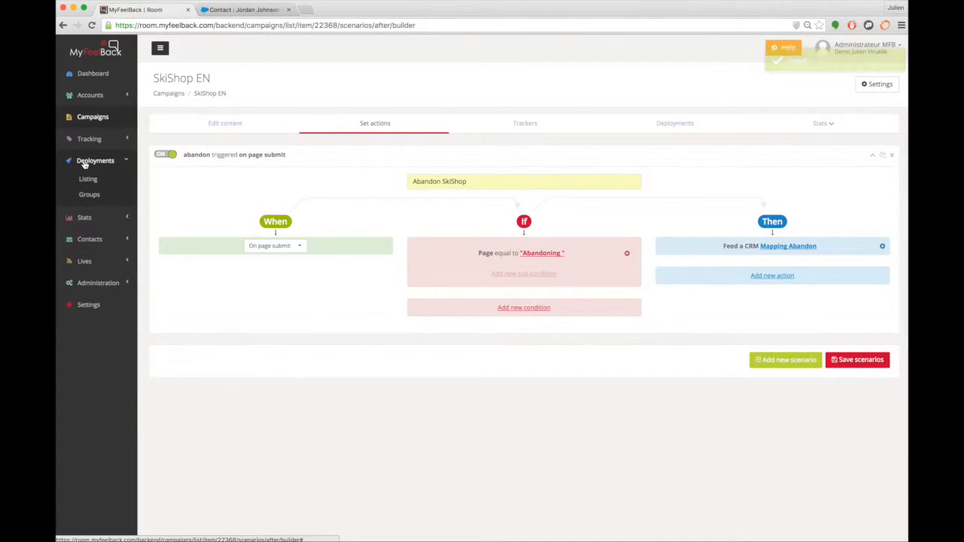
{"action": "left_click", "coordinate": [87, 180]}
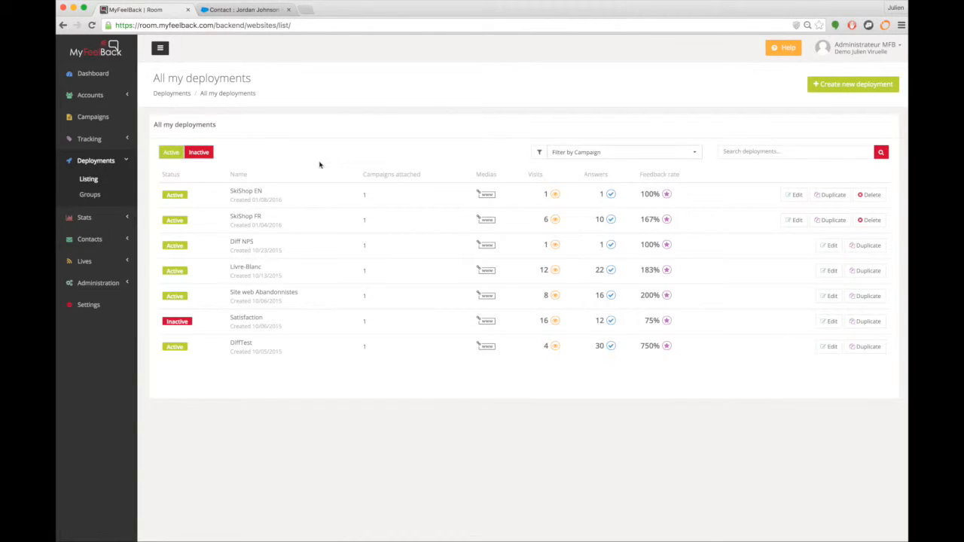
{"action": "left_click", "coordinate": [257, 202]}
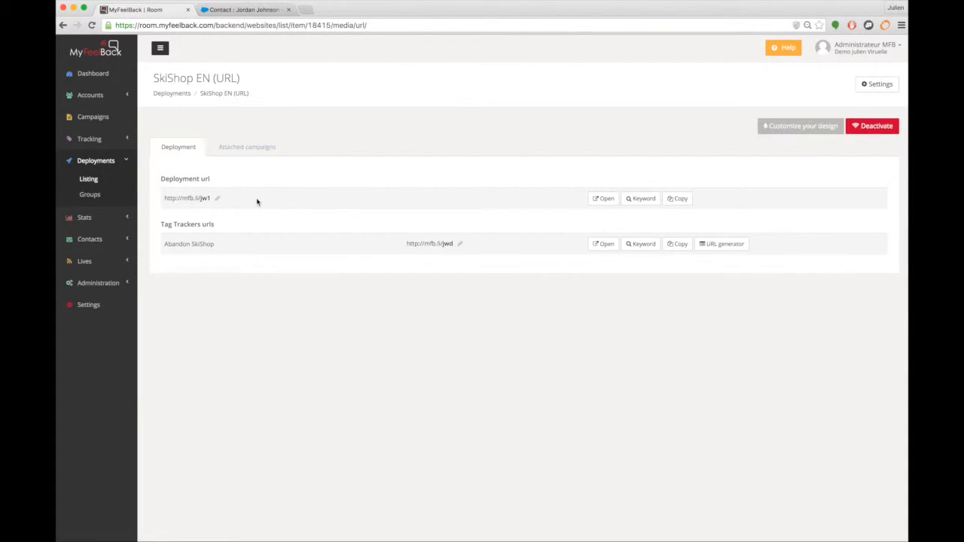
Generate a tracking URL for the Abandon SkiShop tag tracker with the contact's e-mail as the email value, and copy it.
{"action": "left_click", "coordinate": [720, 246]}
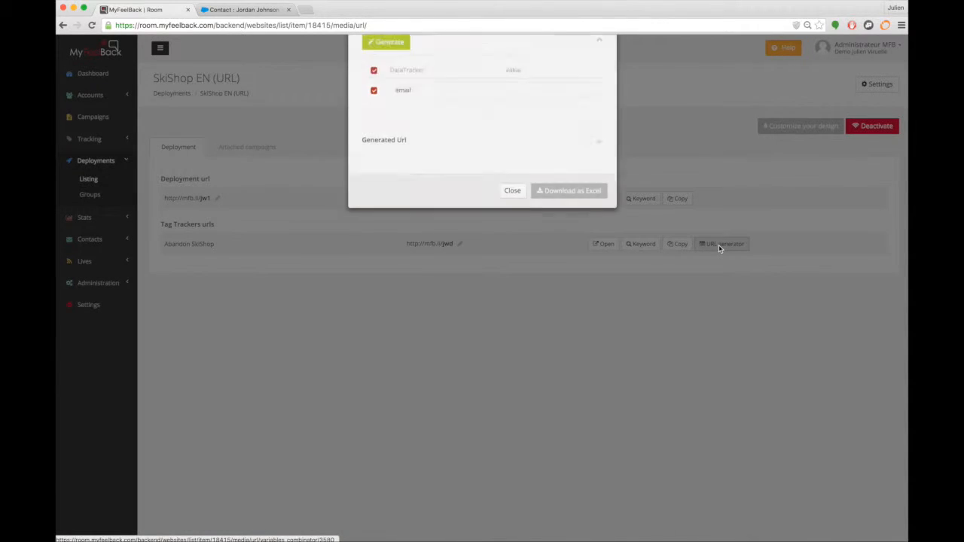
{"action": "left_click", "coordinate": [526, 179]}
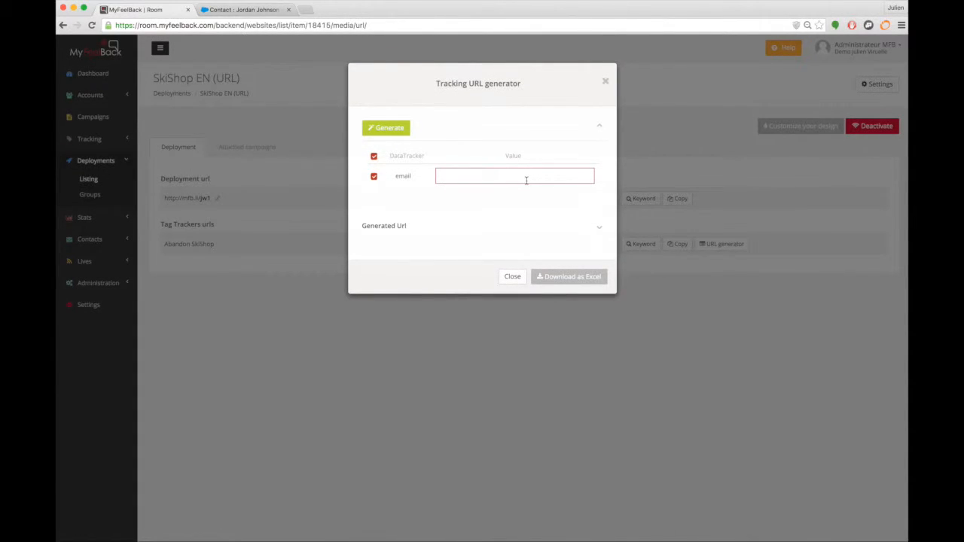
{"action": "type", "text": "jjohnson@example.com"}
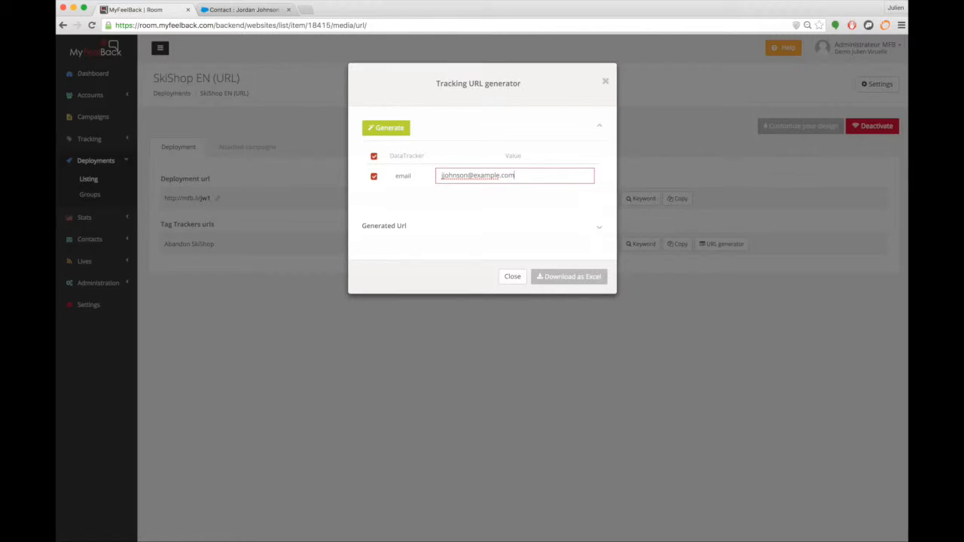
{"action": "left_click", "coordinate": [390, 128]}
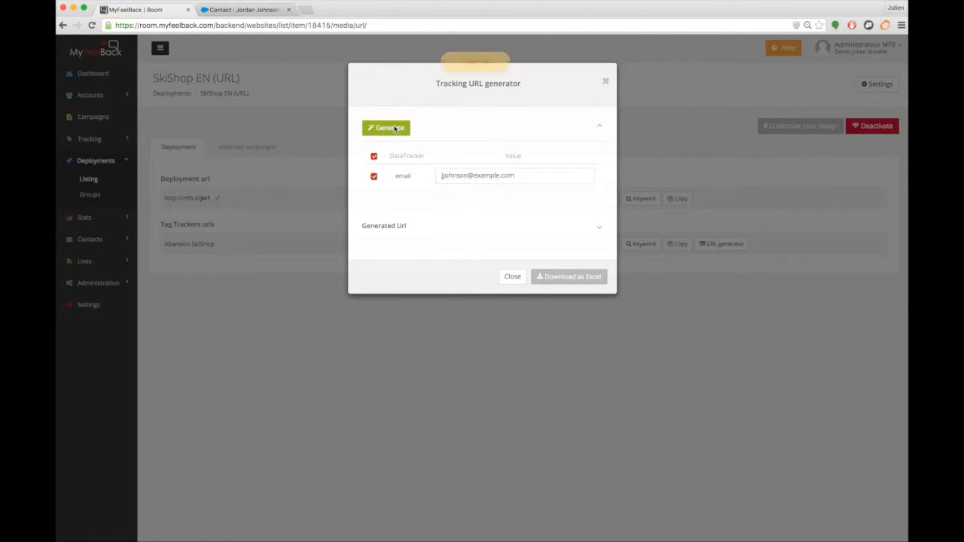
{"action": "left_click", "coordinate": [585, 189]}
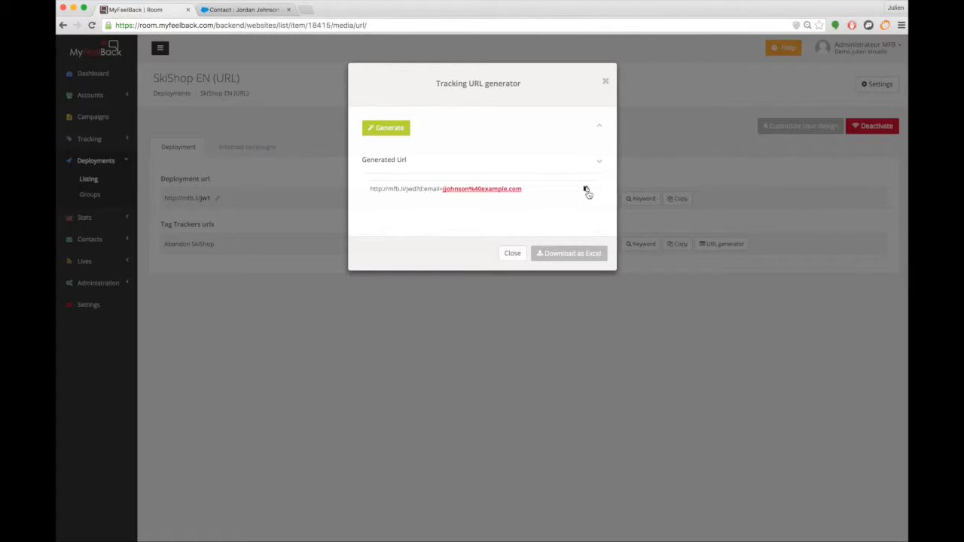
Load the copied tracking URL in a new browser tab and submit the survey with the answer "Checkout process was too complicated".
{"action": "left_click", "coordinate": [305, 9]}
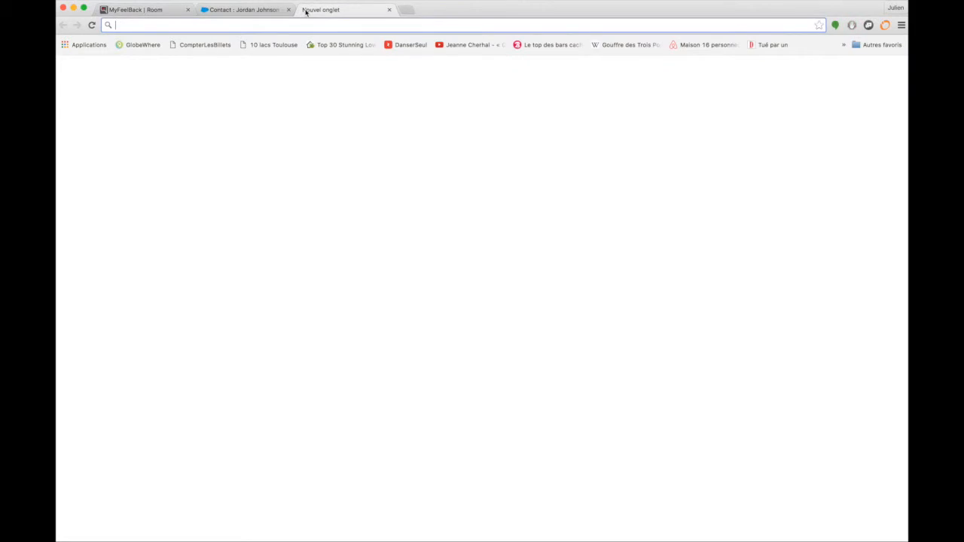
{"action": "key", "text": "super+v"}
{"action": "key", "text": "Return"}
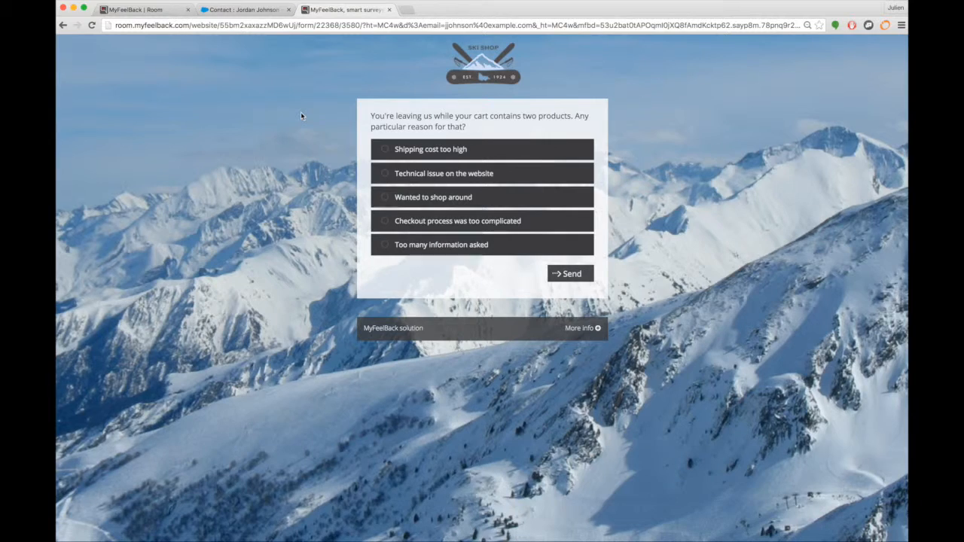
{"action": "left_click", "coordinate": [384, 224]}
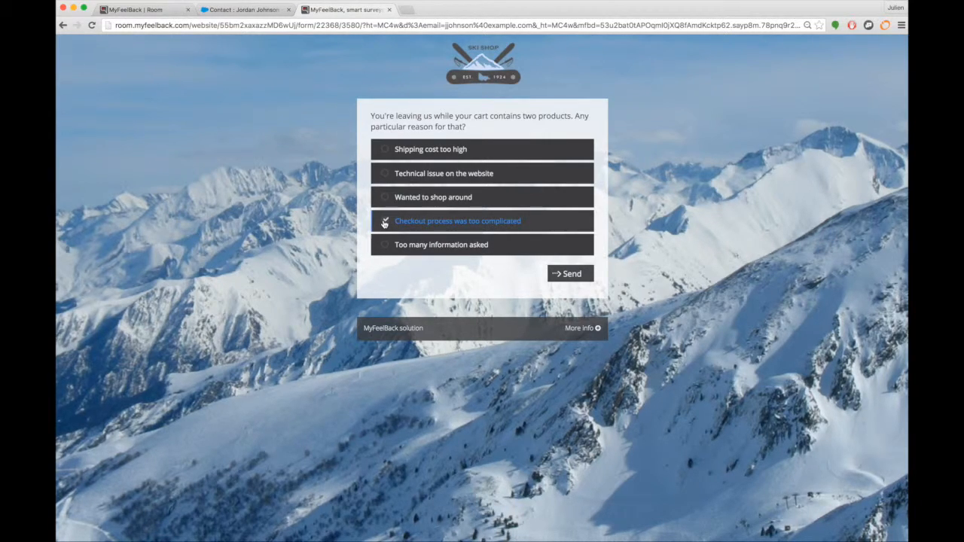
{"action": "left_click", "coordinate": [567, 278]}
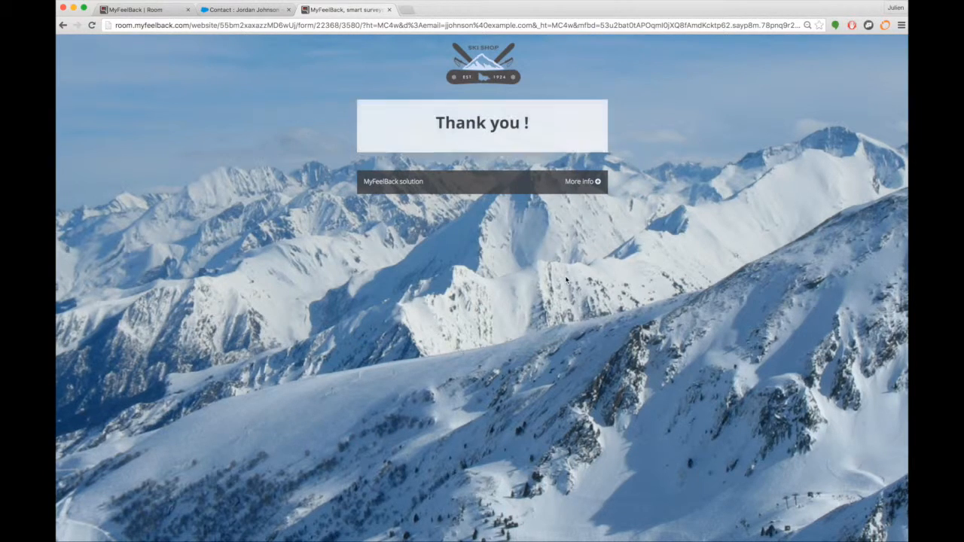
{"action": "left_click", "coordinate": [389, 9]}
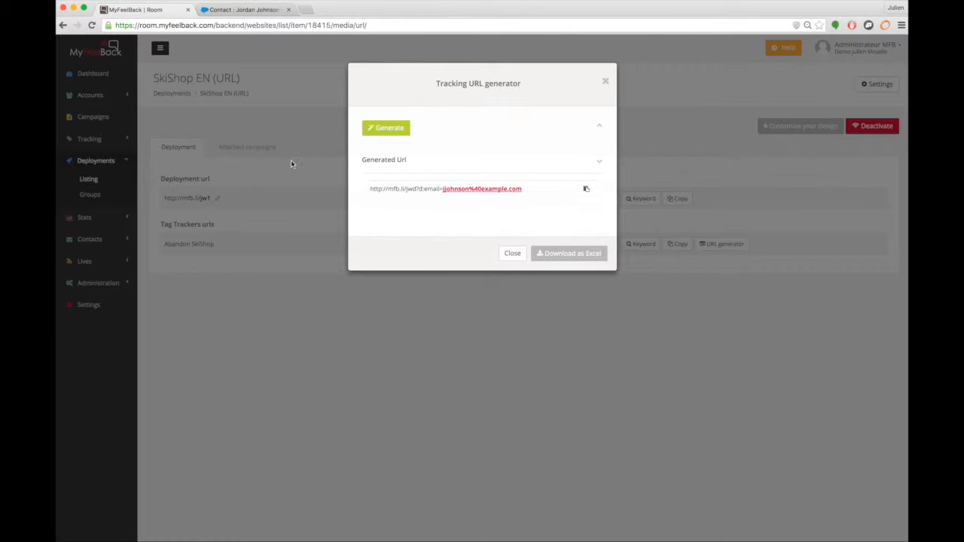
{"action": "left_click", "coordinate": [275, 322]}
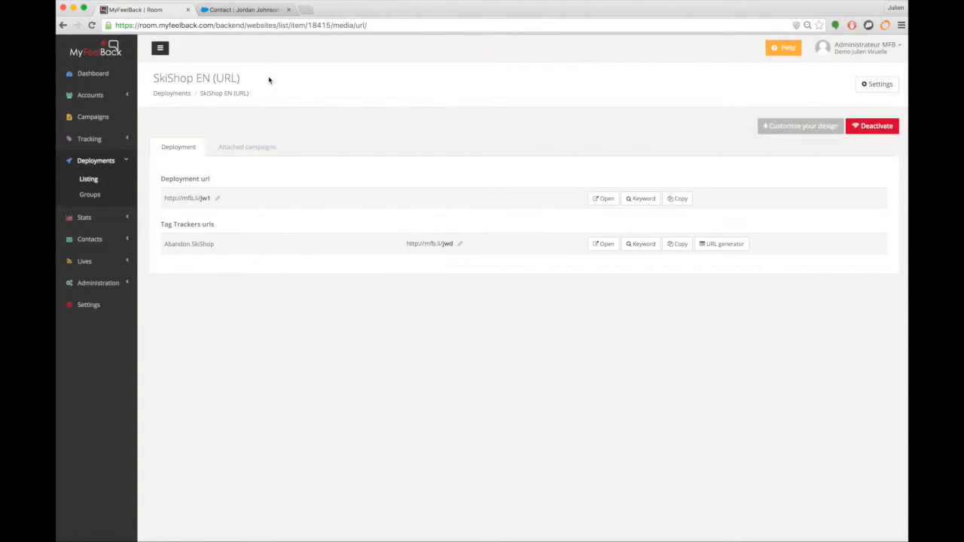
Switch to Salesforce and reopen the test contact's record from Contacts to check its Raison d'abandon de panier field.
{"action": "left_click", "coordinate": [241, 10]}
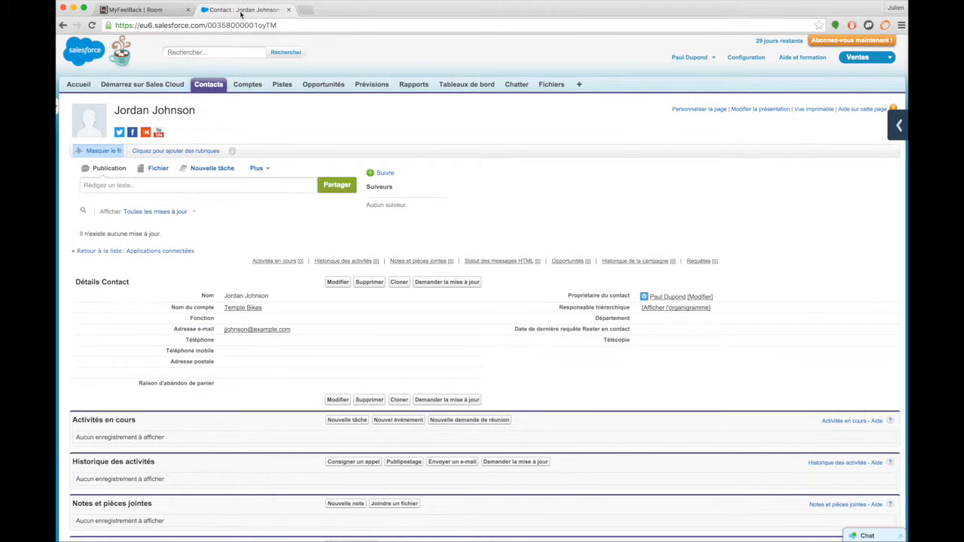
{"action": "scroll", "coordinate": [217, 197], "scroll_direction": "down", "scroll_amount": 1}
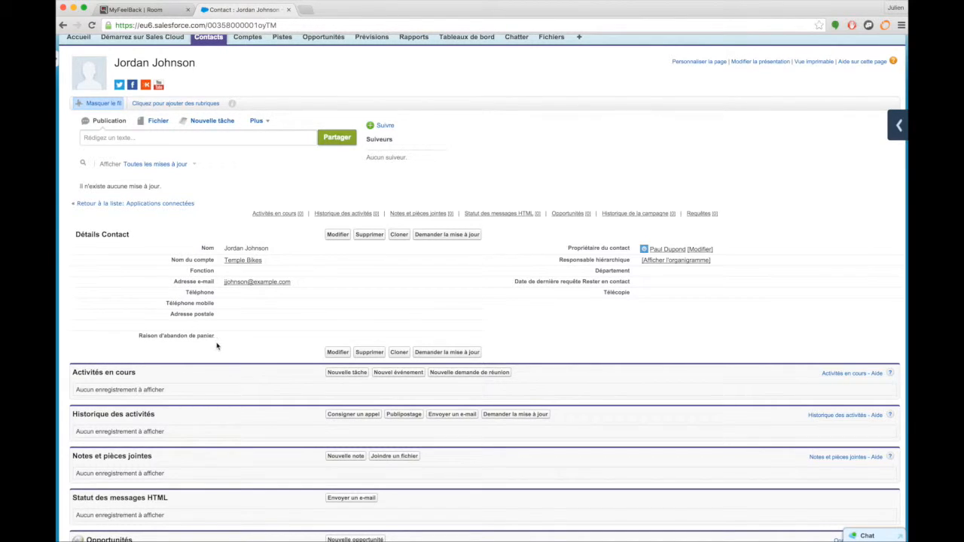
{"action": "scroll", "coordinate": [260, 341], "scroll_direction": "up", "scroll_amount": 1}
{"action": "left_click", "coordinate": [203, 88]}
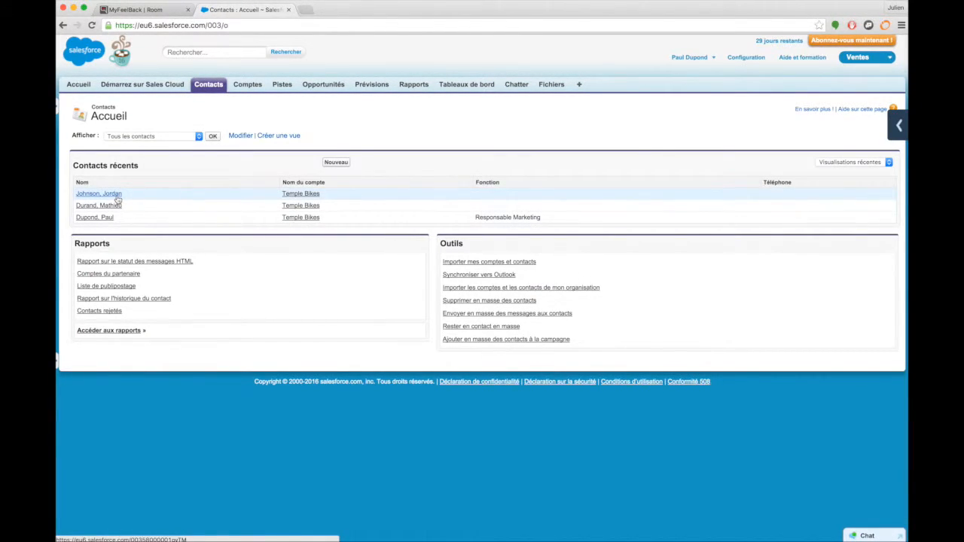
{"action": "left_click", "coordinate": [99, 193]}
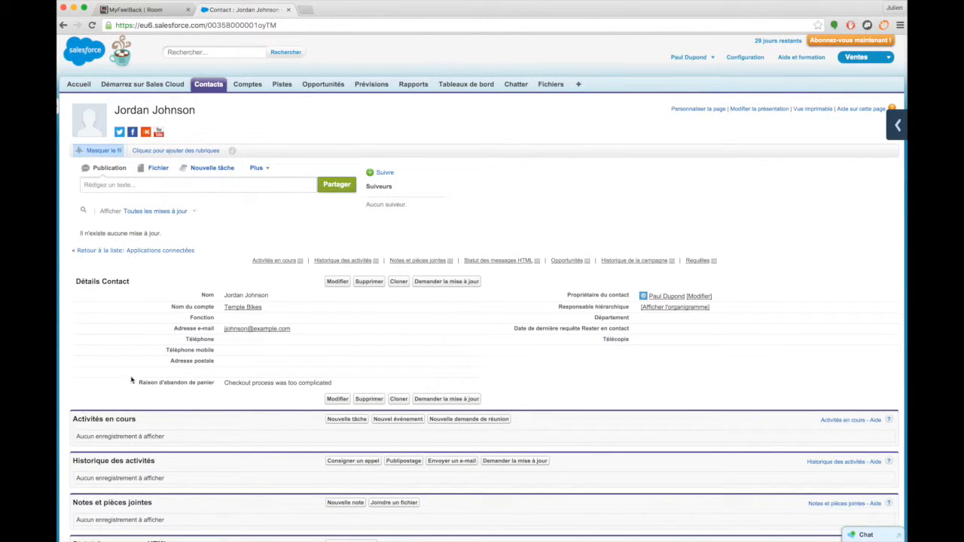